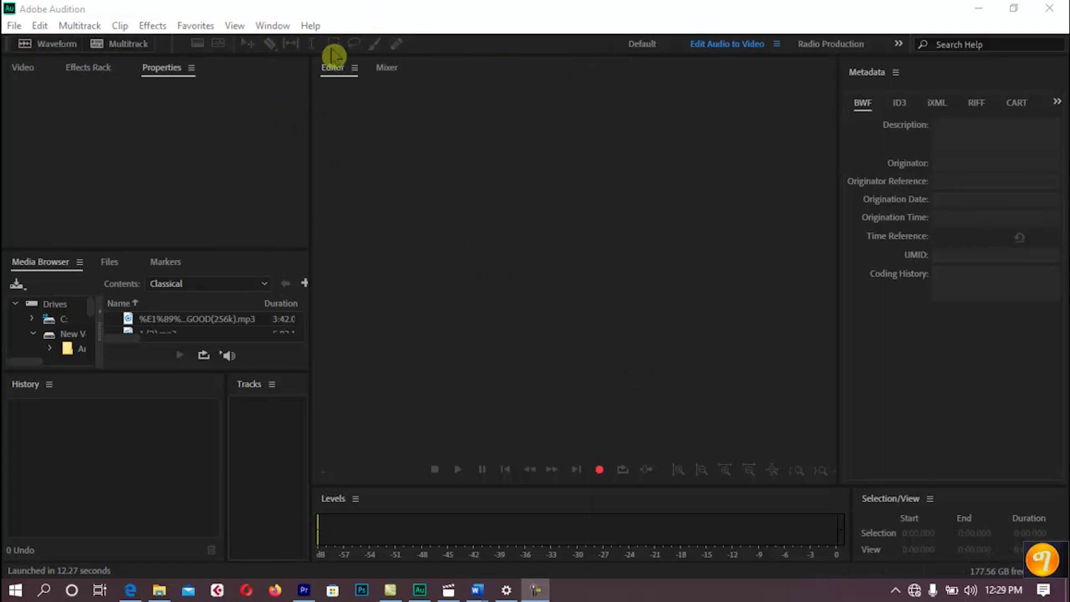
- Reset the Edit Audio to Video workspace to its saved layout and show the list of additional workspaces
{"action": "left_click", "coordinate": [266, 28]}
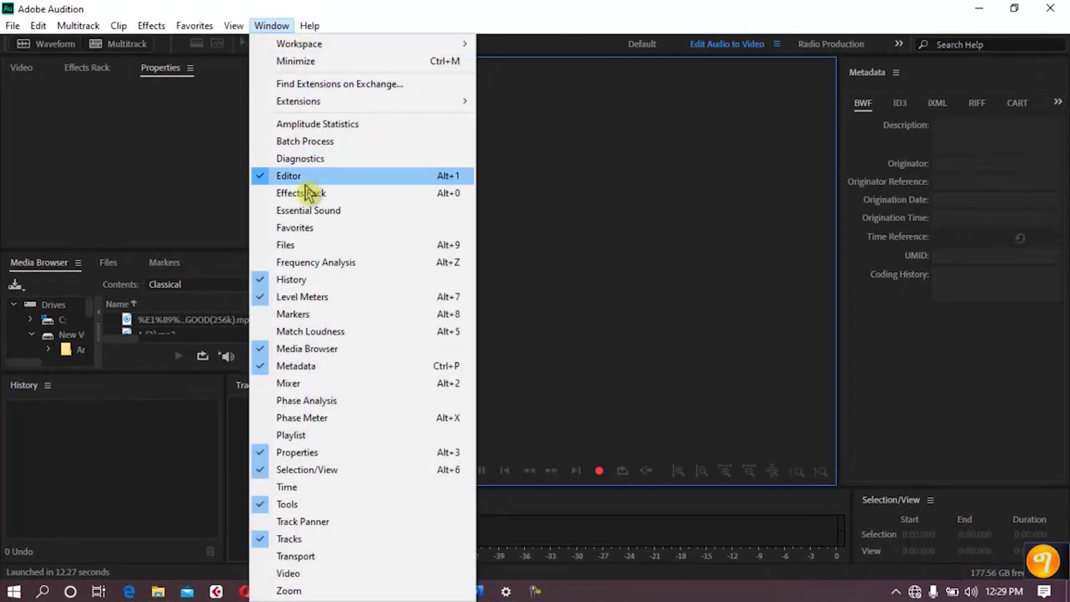
{"action": "mouse_move", "coordinate": [401, 45]}
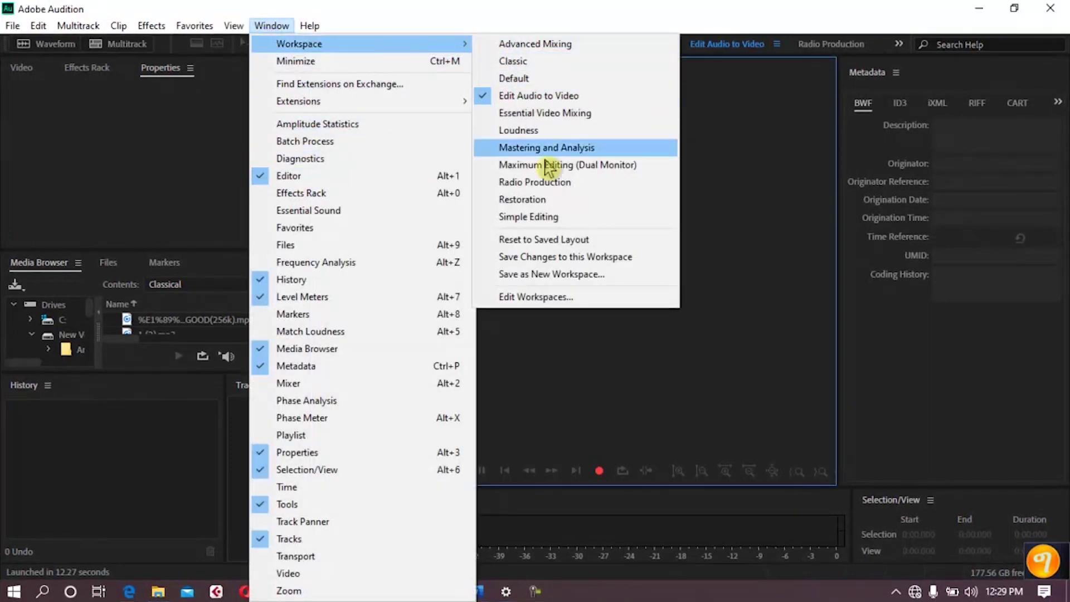
{"action": "left_click", "coordinate": [540, 241]}
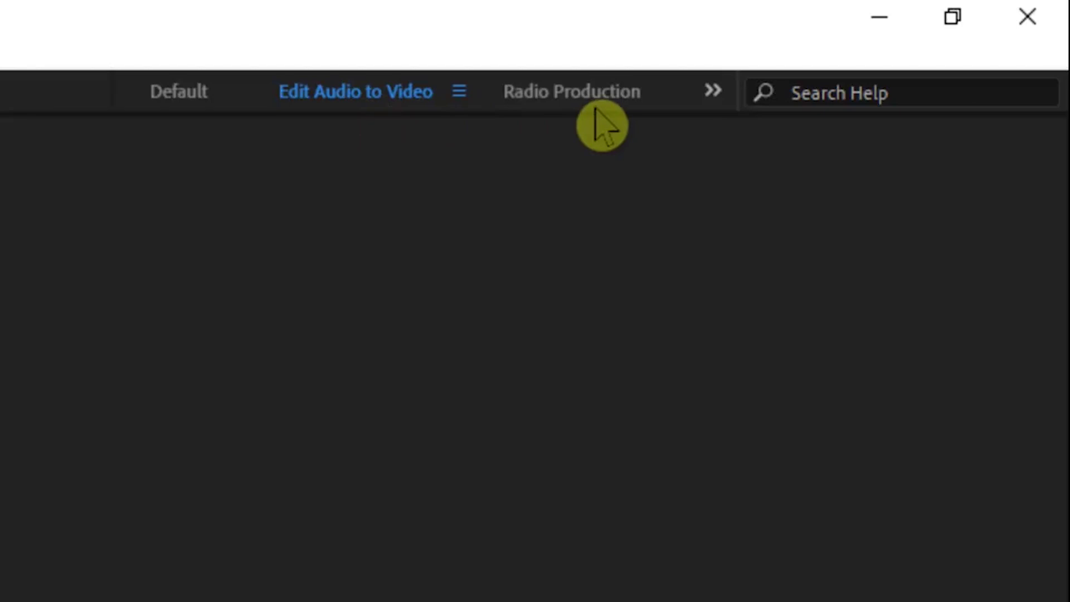
{"action": "left_click", "coordinate": [713, 91]}
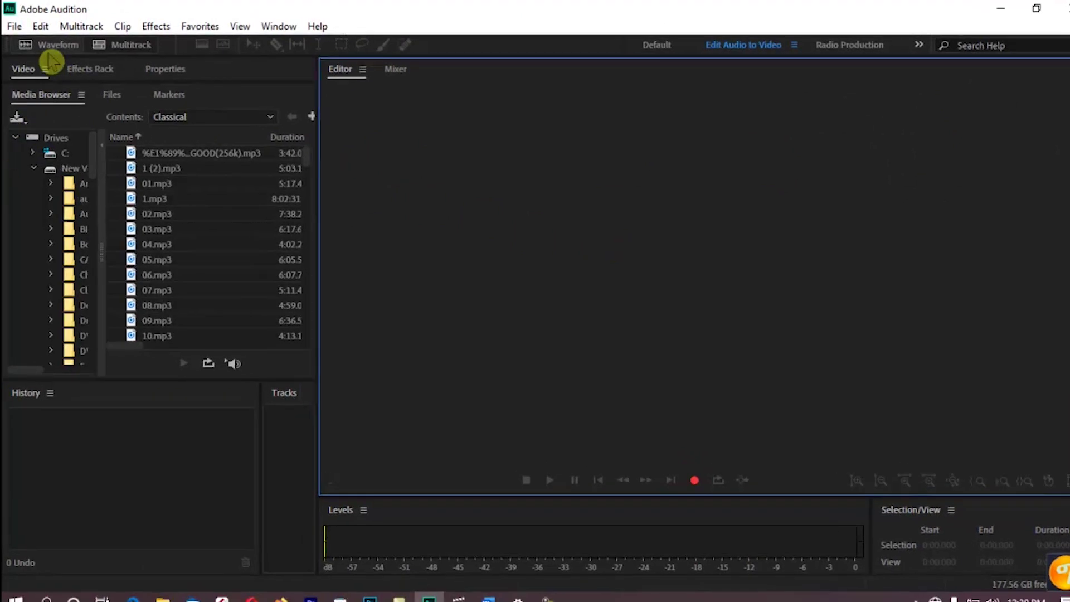
- Create a new stereo waveform file named Untitled 1 at 44100 Hz and 16 bits
{"action": "left_click", "coordinate": [51, 46]}
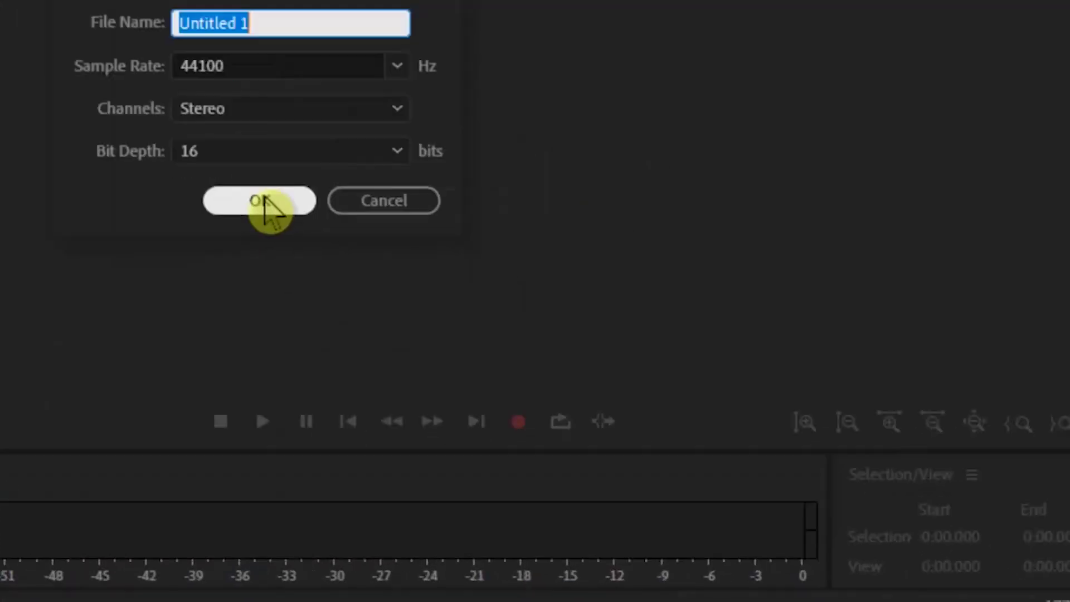
{"action": "left_click", "coordinate": [318, 232]}
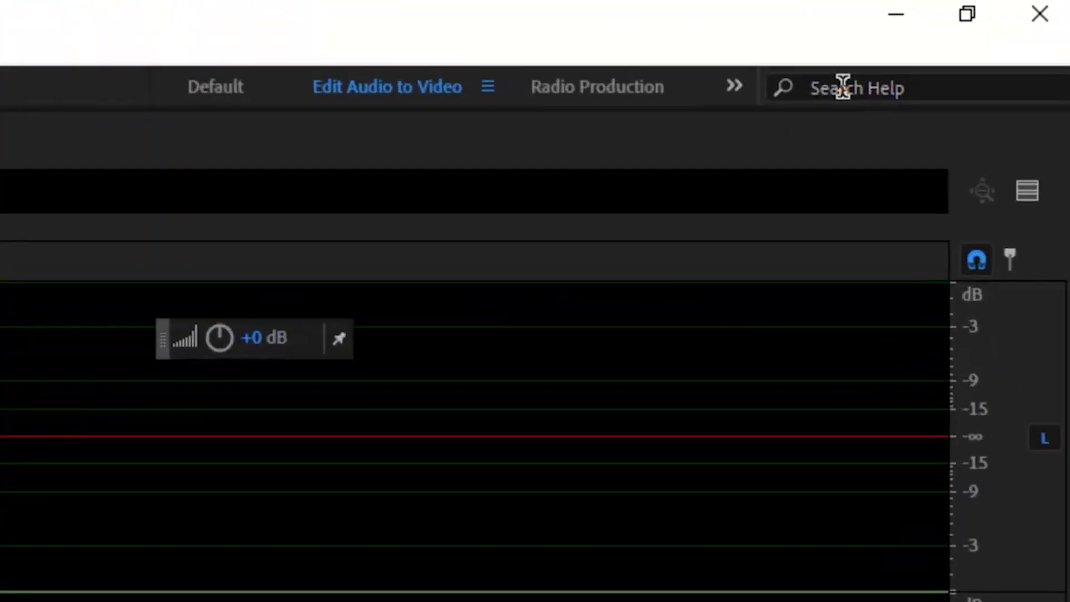
{"action": "left_click", "coordinate": [1033, 27]}
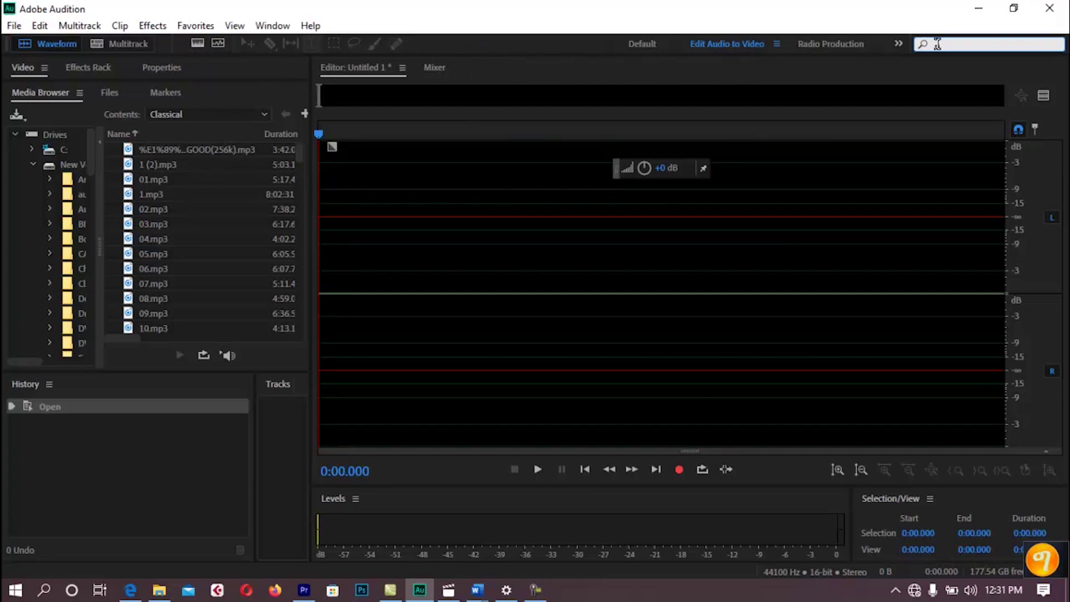
{"action": "left_click", "coordinate": [899, 45]}
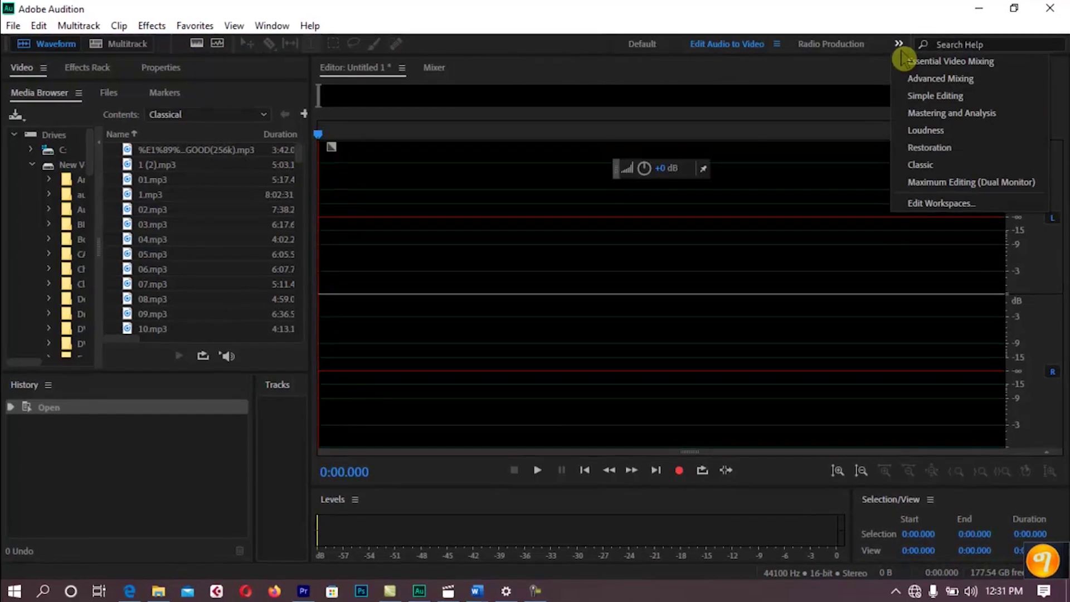
{"action": "left_click", "coordinate": [903, 58]}
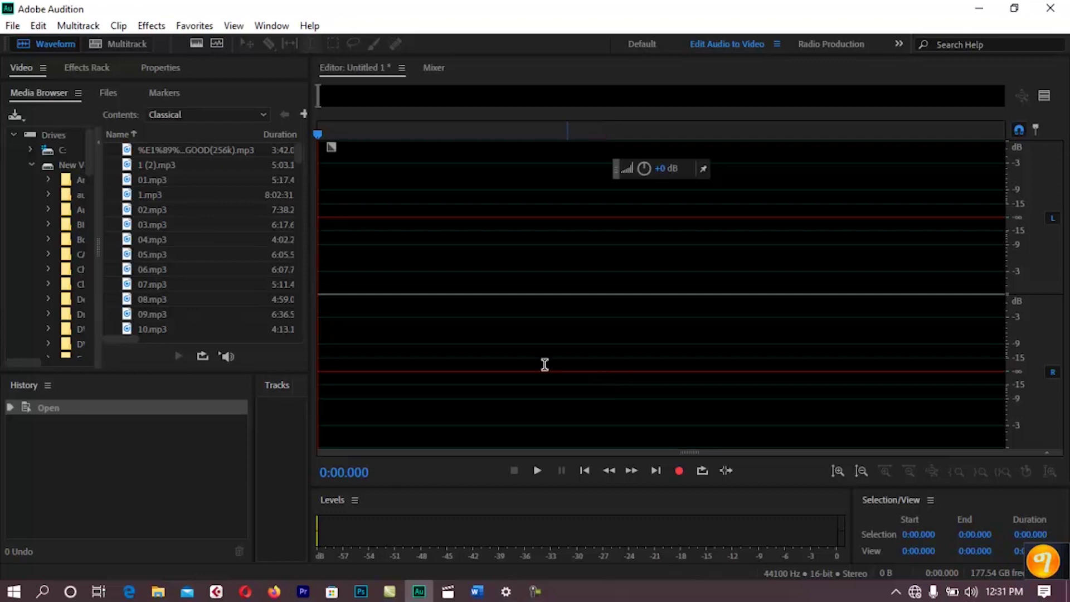
{"action": "left_click", "coordinate": [651, 122]}
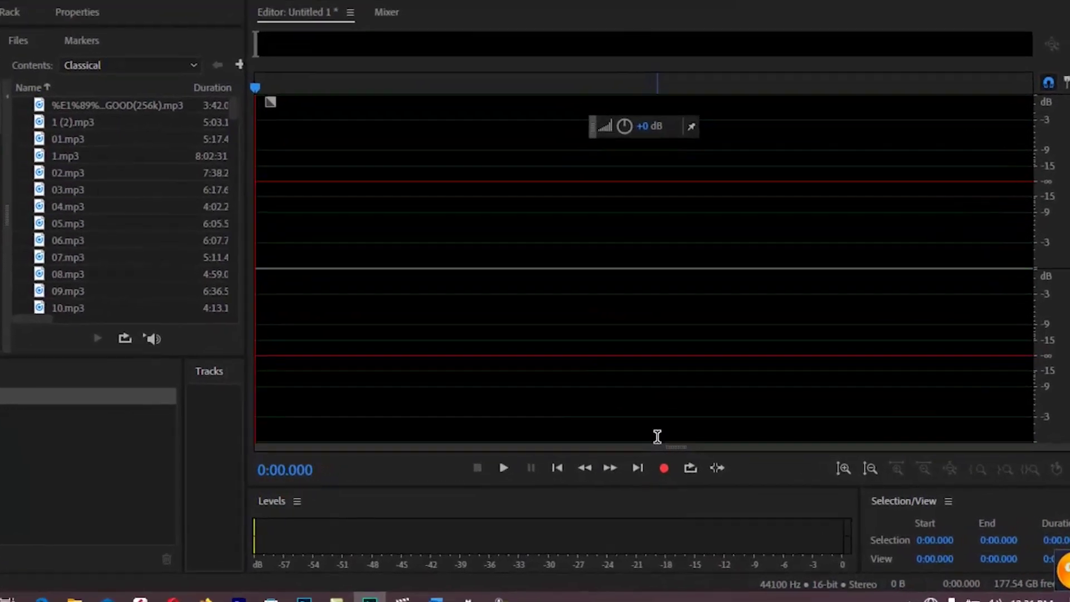
- Record about 11 seconds of voice audio into the empty waveform file and stop the recording
{"action": "left_click", "coordinate": [652, 466]}
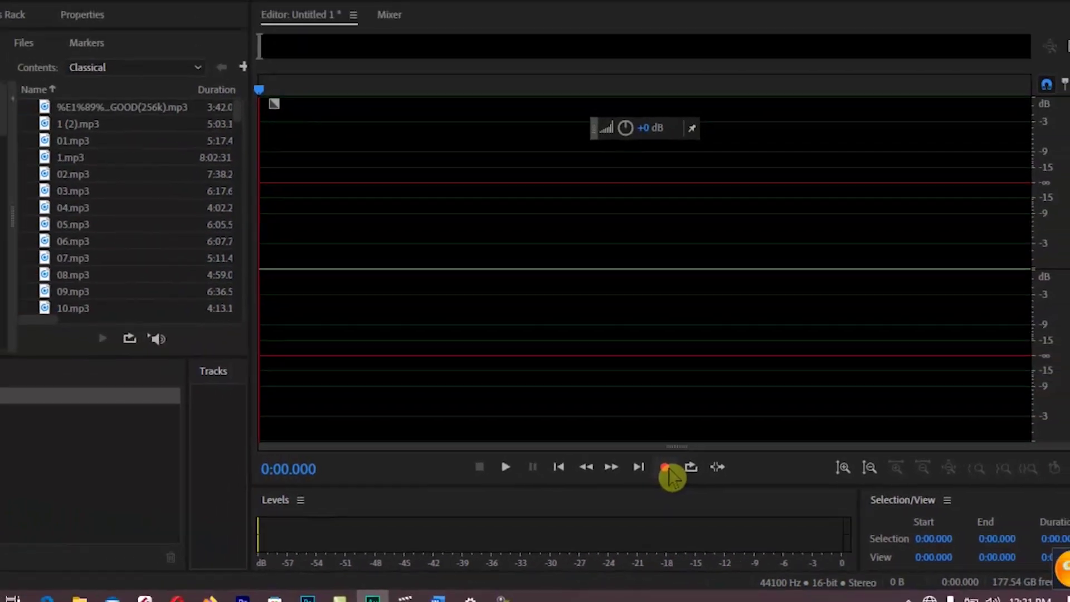
{"action": "left_click", "coordinate": [666, 468]}
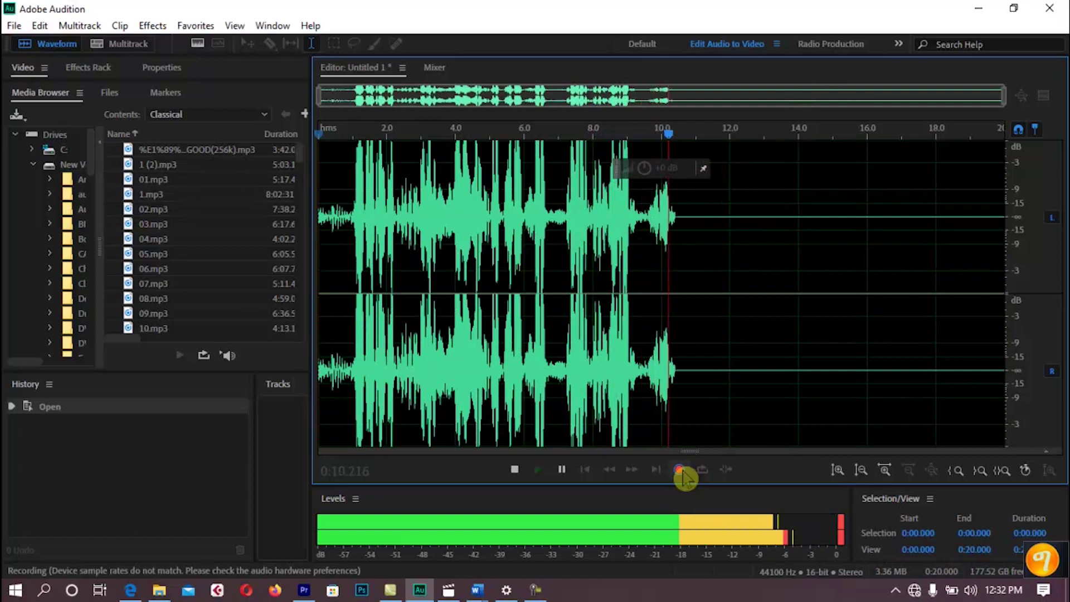
{"action": "left_click", "coordinate": [680, 469]}
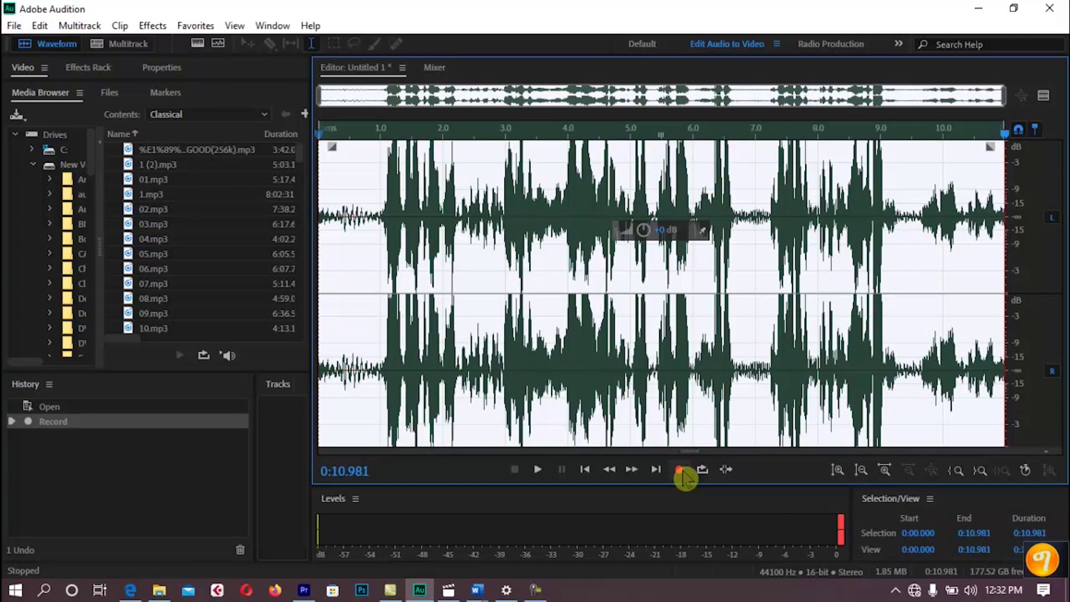
- Play back the recording from near its start and delete the section from about 0:09.530 to the end
{"action": "left_click", "coordinate": [336, 216]}
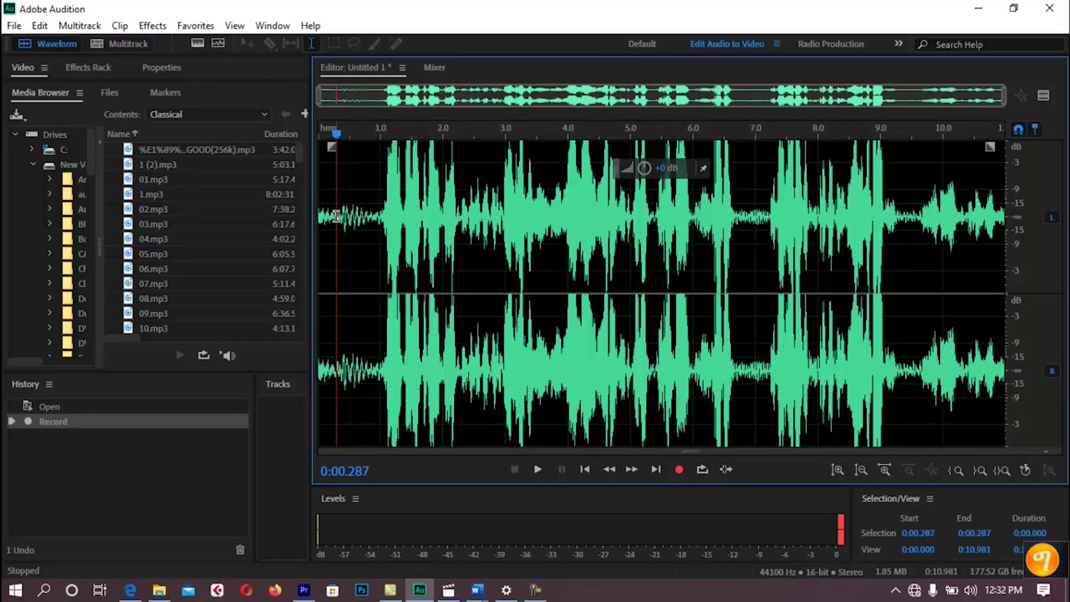
{"action": "key", "text": "space"}
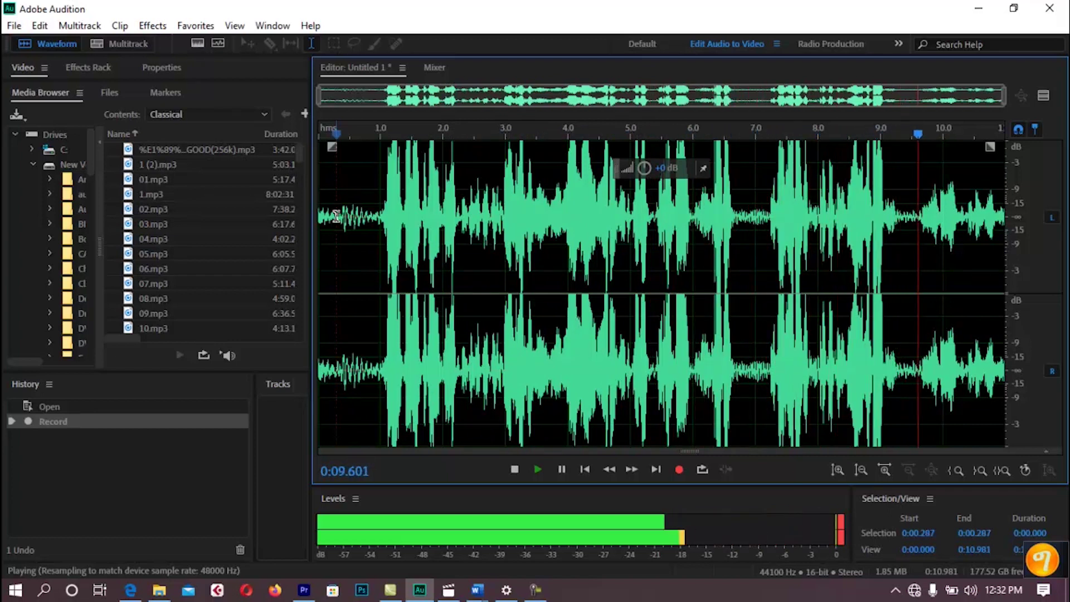
{"action": "key", "text": "space"}
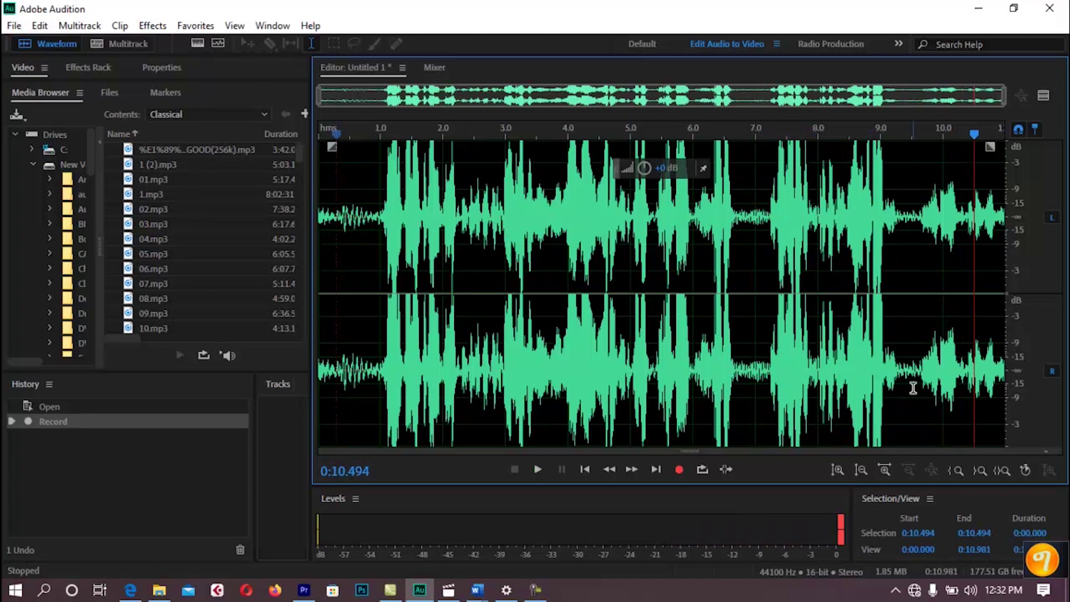
{"action": "left_click_drag", "start_coordinate": [915, 377], "coordinate": [1020, 392]}
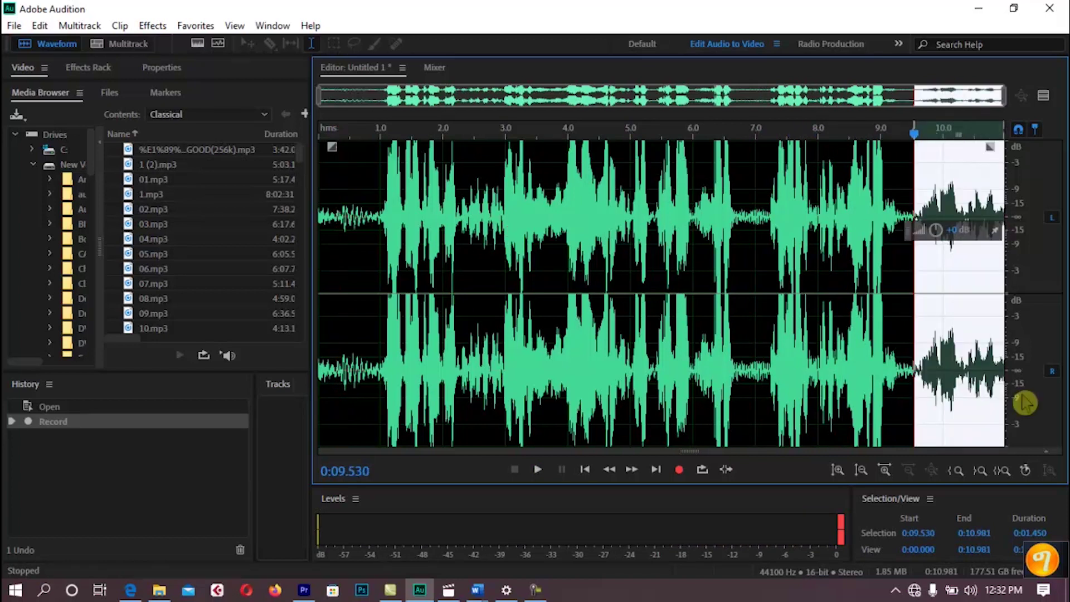
{"action": "key", "text": "Delete"}
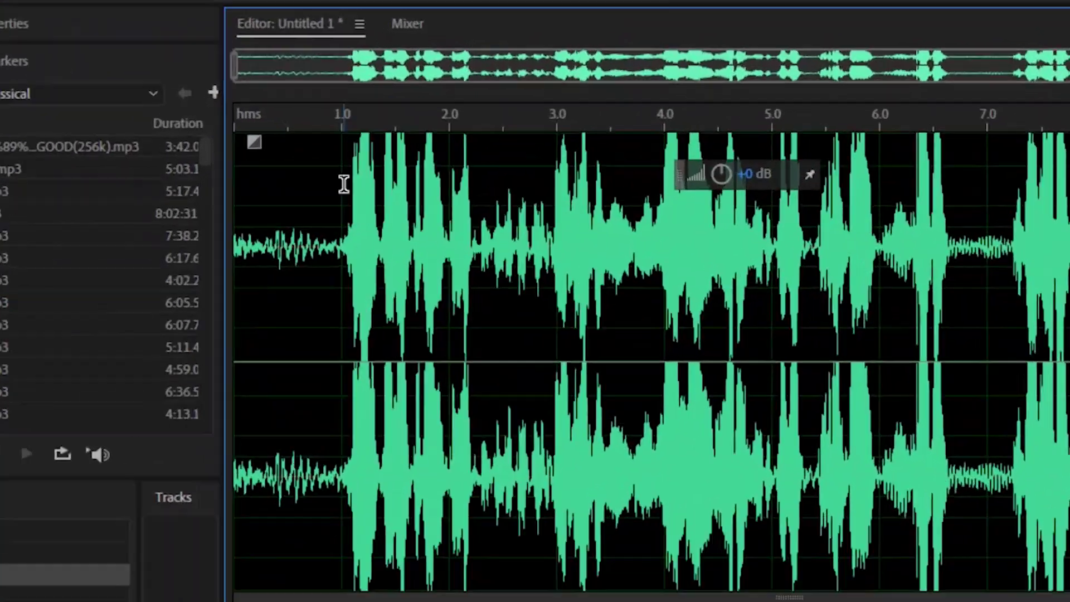
- Play back the quiet opening of the recording to hear its background noise
{"action": "left_click", "coordinate": [369, 219]}
{"action": "key", "text": "space"}
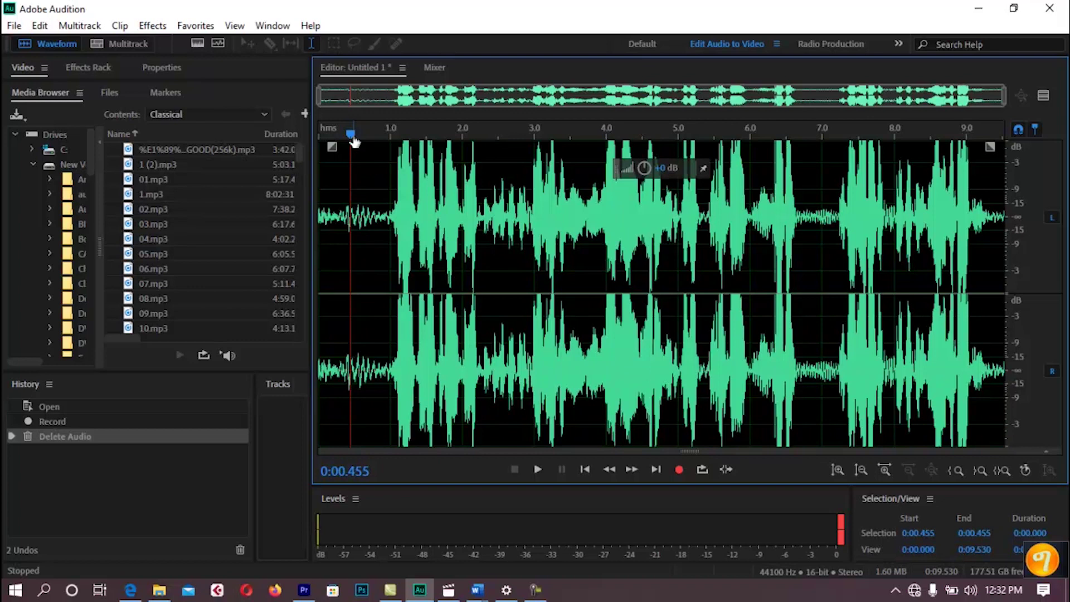
{"action": "left_click", "coordinate": [320, 134]}
{"action": "key", "text": "space"}
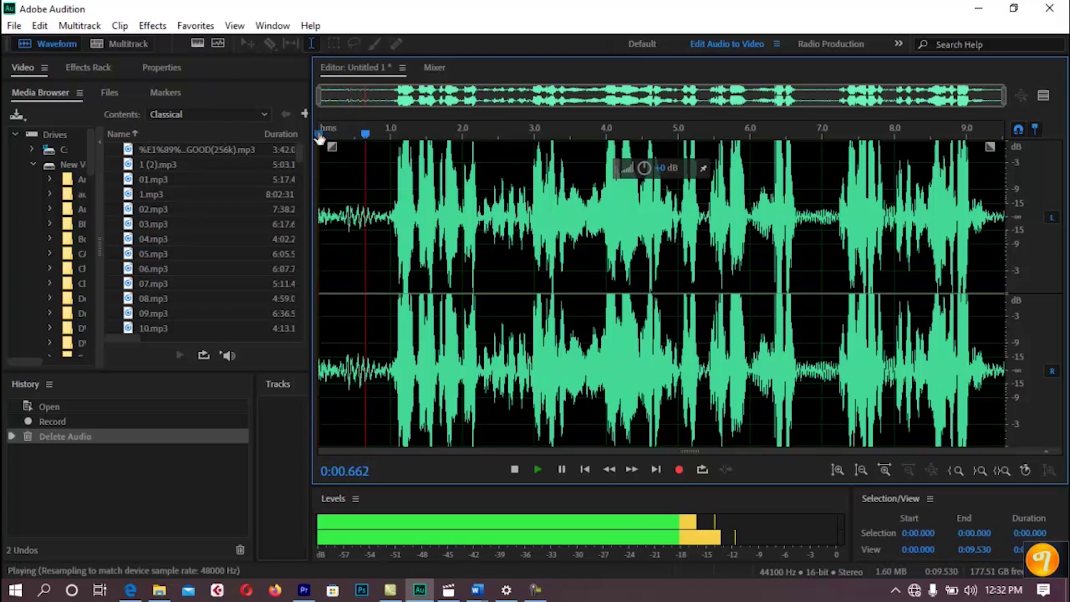
{"action": "key", "text": "space"}
- Select the noise-only opening from 0 to about 0.835 s and capture it as the noise print
{"action": "left_click_drag", "start_coordinate": [379, 245], "coordinate": [313, 266]}
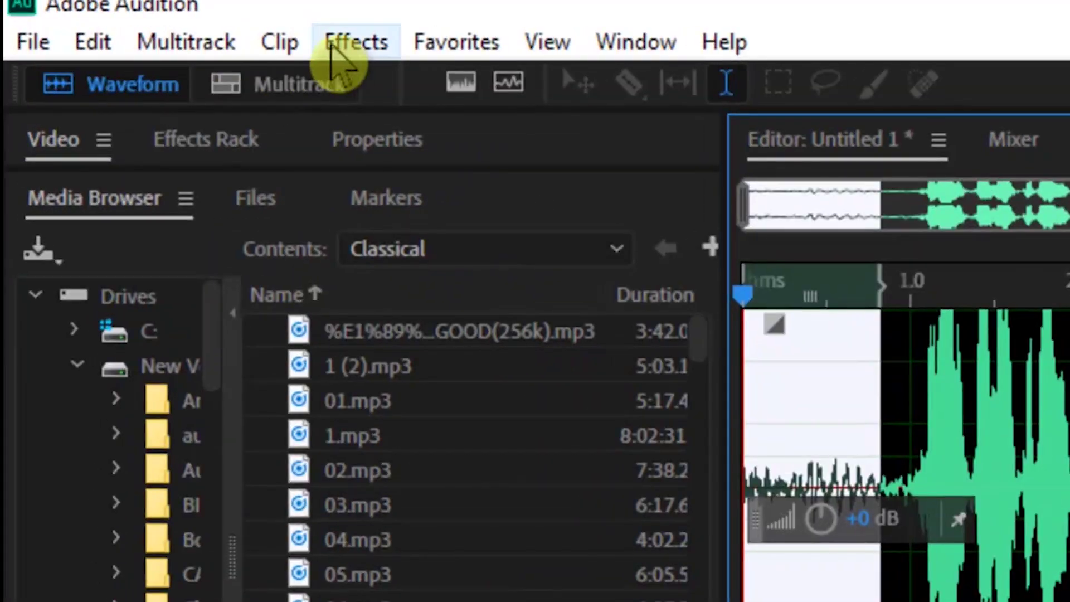
{"action": "left_click", "coordinate": [149, 26]}
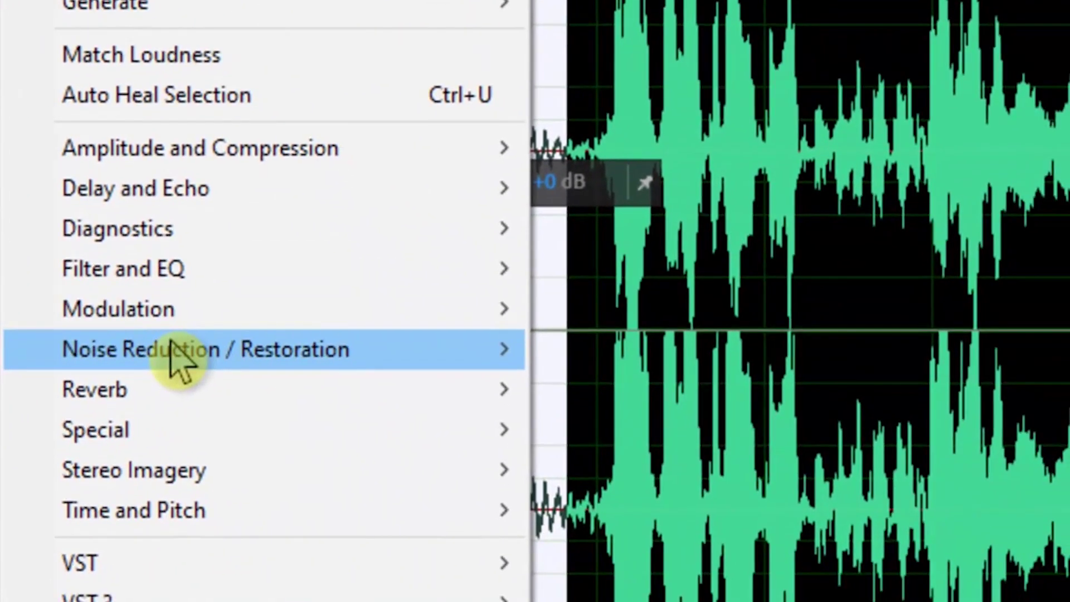
{"action": "mouse_move", "coordinate": [172, 341]}
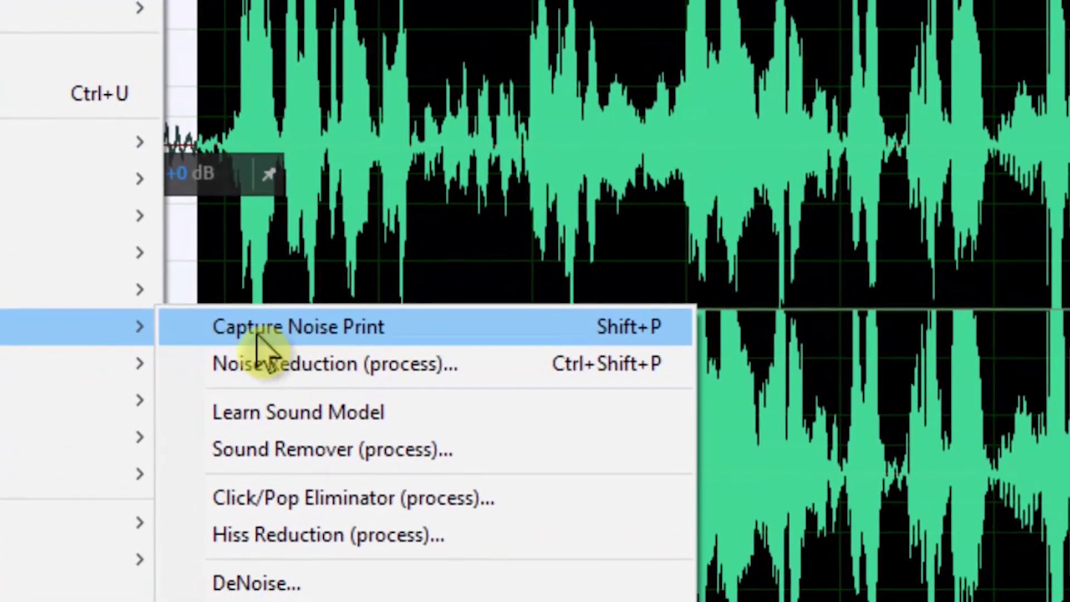
{"action": "left_click", "coordinate": [413, 341]}
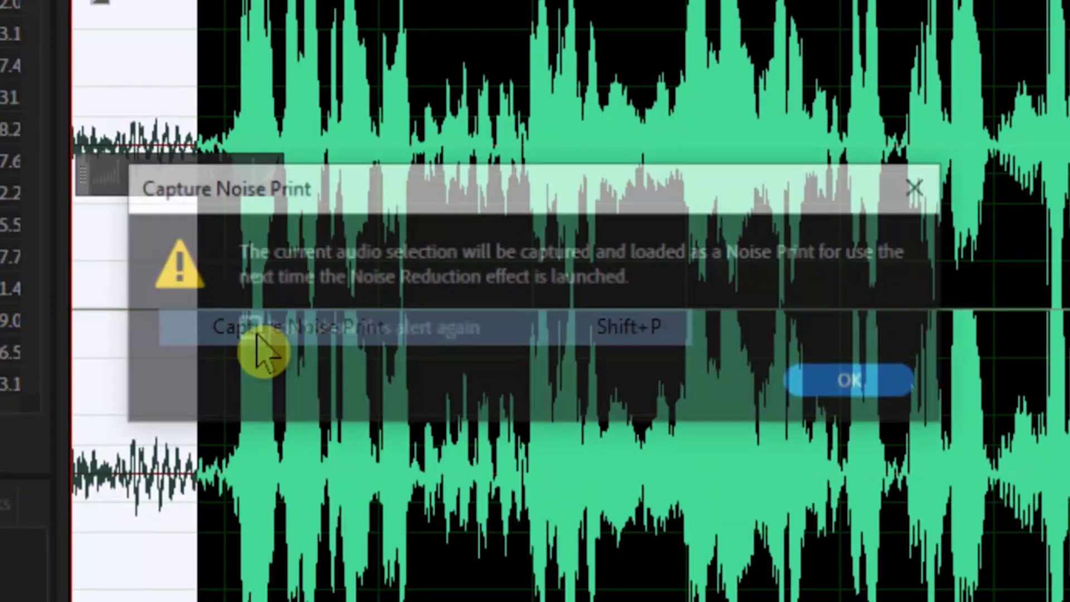
{"action": "left_click", "coordinate": [858, 384]}
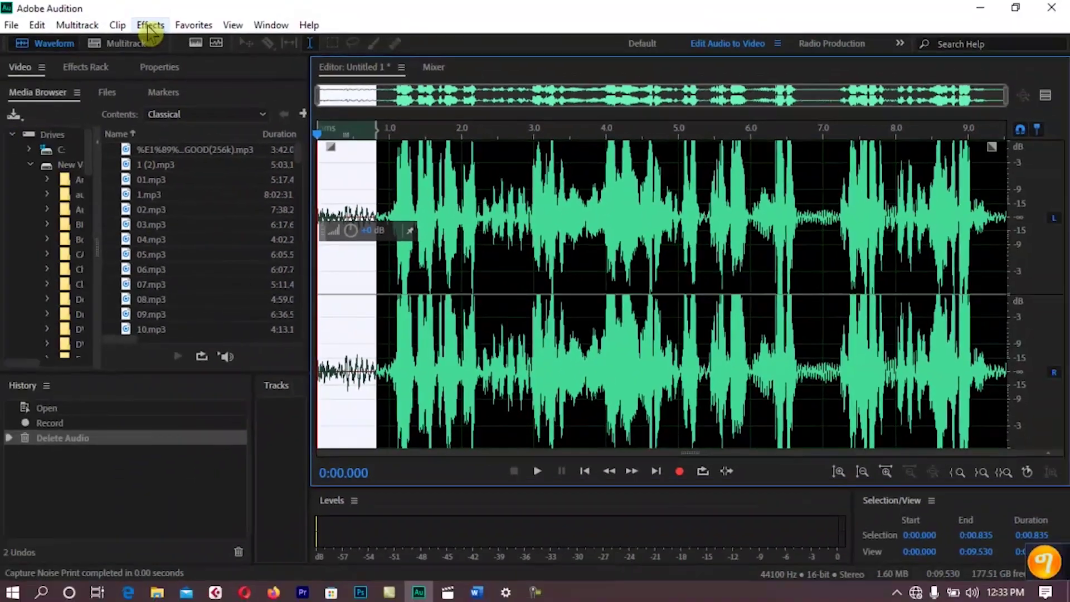
- Start the Noise Reduction (process) effect with Noise Reduction at 100% and Reduce by at 100 dB
{"action": "left_click", "coordinate": [149, 27]}
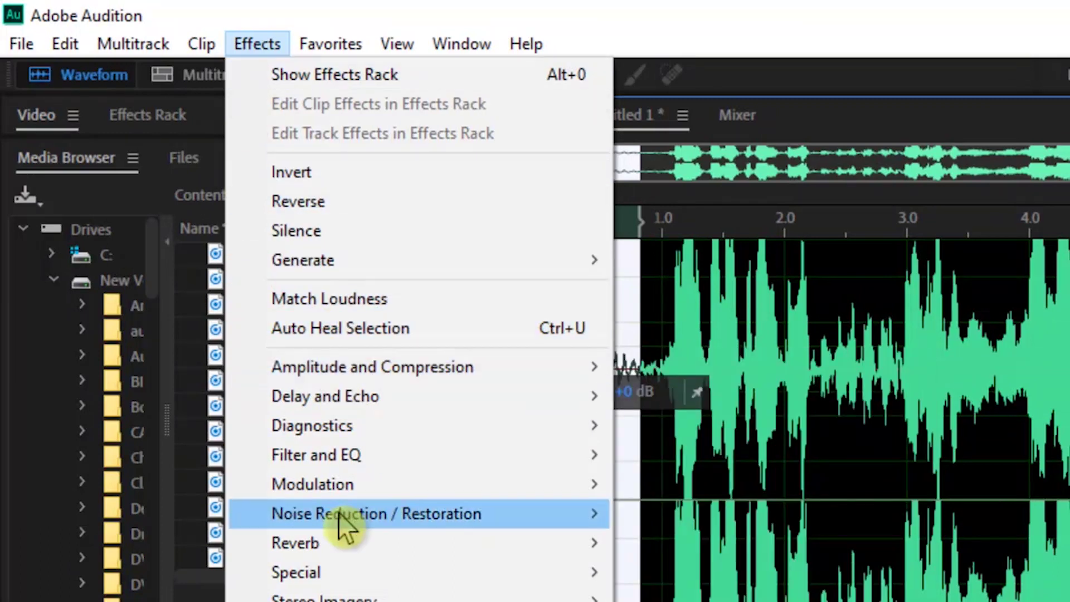
{"action": "mouse_move", "coordinate": [573, 518]}
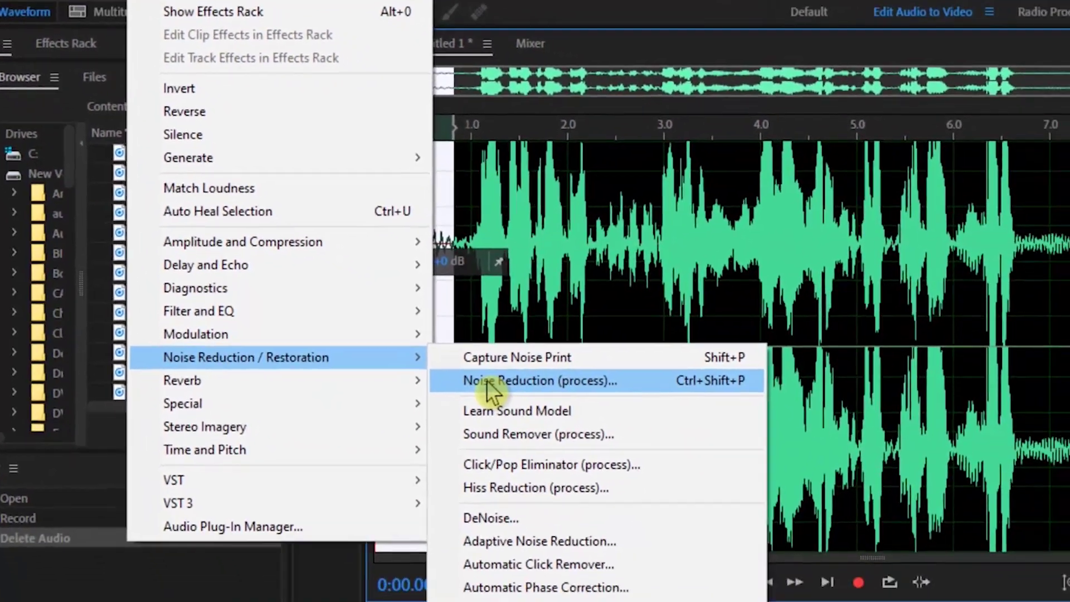
{"action": "left_click", "coordinate": [585, 462]}
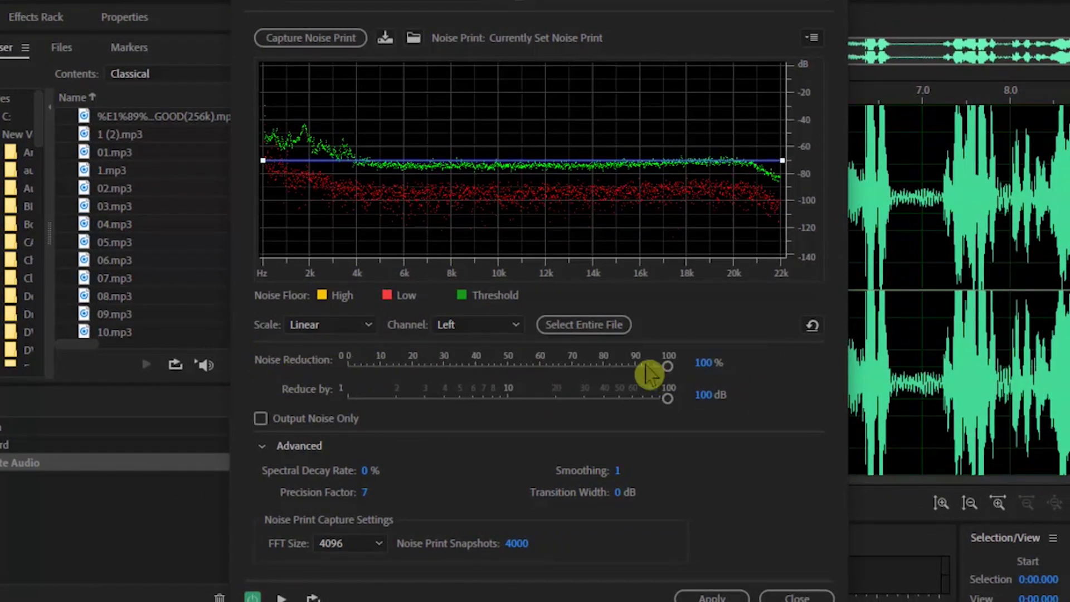
{"action": "left_click_drag", "start_coordinate": [662, 374], "coordinate": [687, 407]}
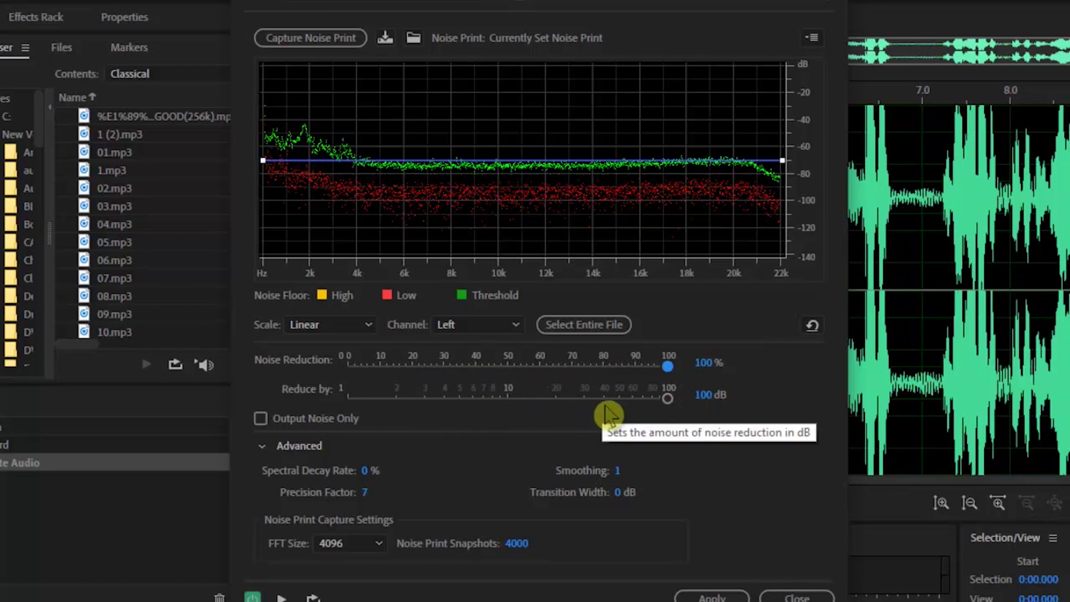
{"action": "left_click_drag", "start_coordinate": [665, 401], "coordinate": [726, 433]}
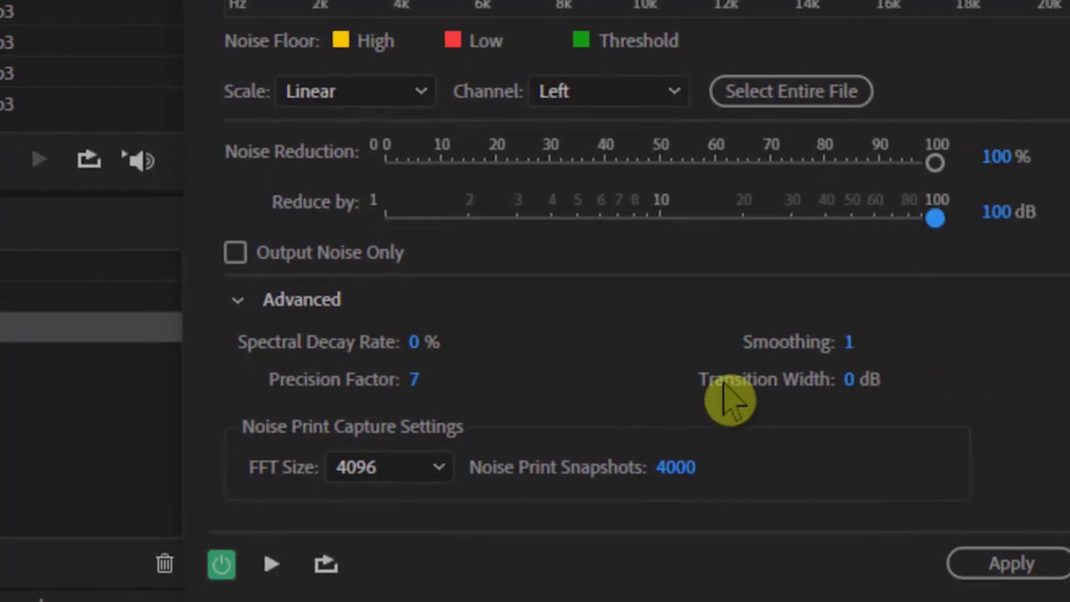
- Preview the noise reduction with Output Noise Only turned on, and again with it turned off
{"action": "left_click", "coordinate": [853, 379]}
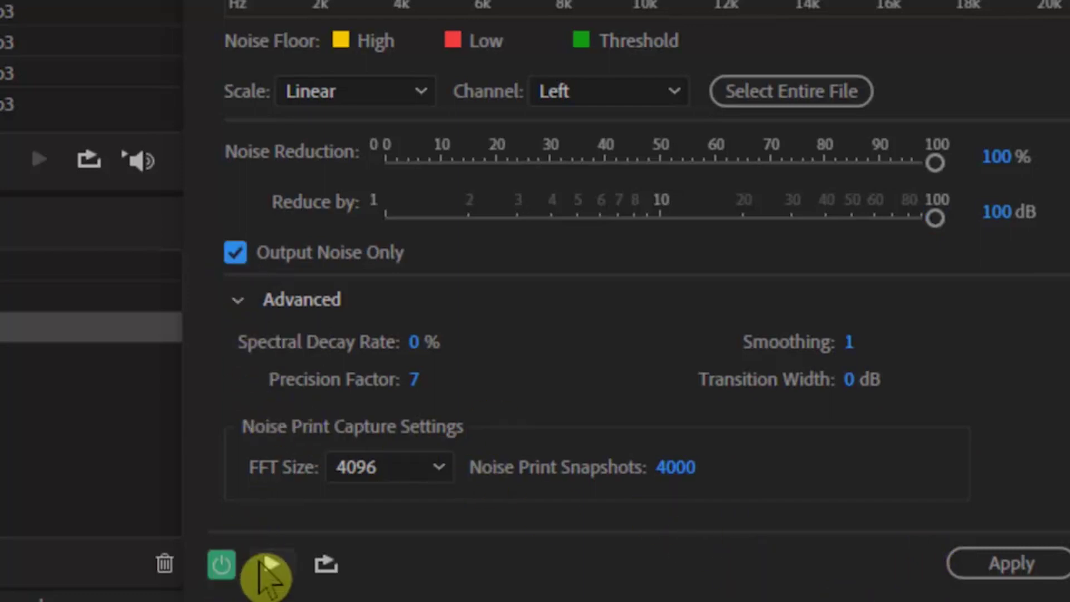
{"action": "left_click", "coordinate": [268, 564]}
{"action": "left_click", "coordinate": [271, 564]}
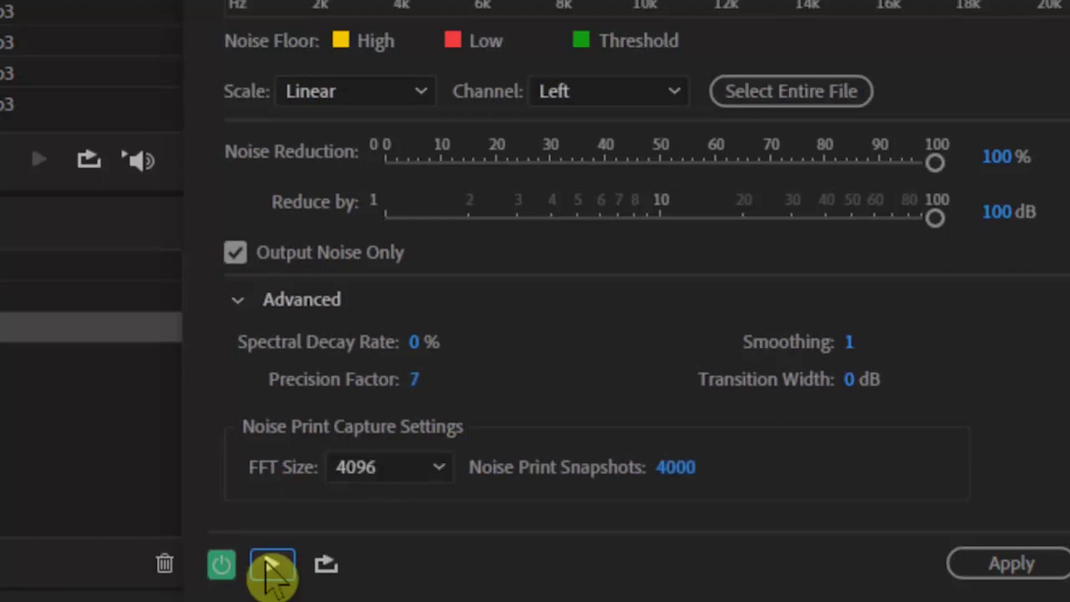
{"action": "left_click", "coordinate": [236, 253]}
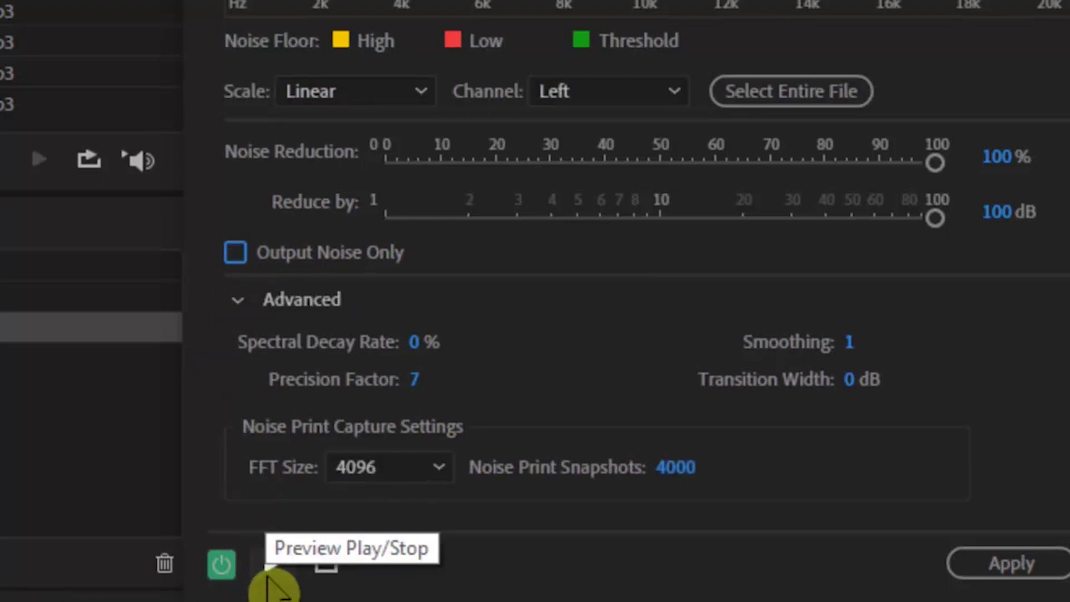
{"action": "left_click", "coordinate": [271, 564]}
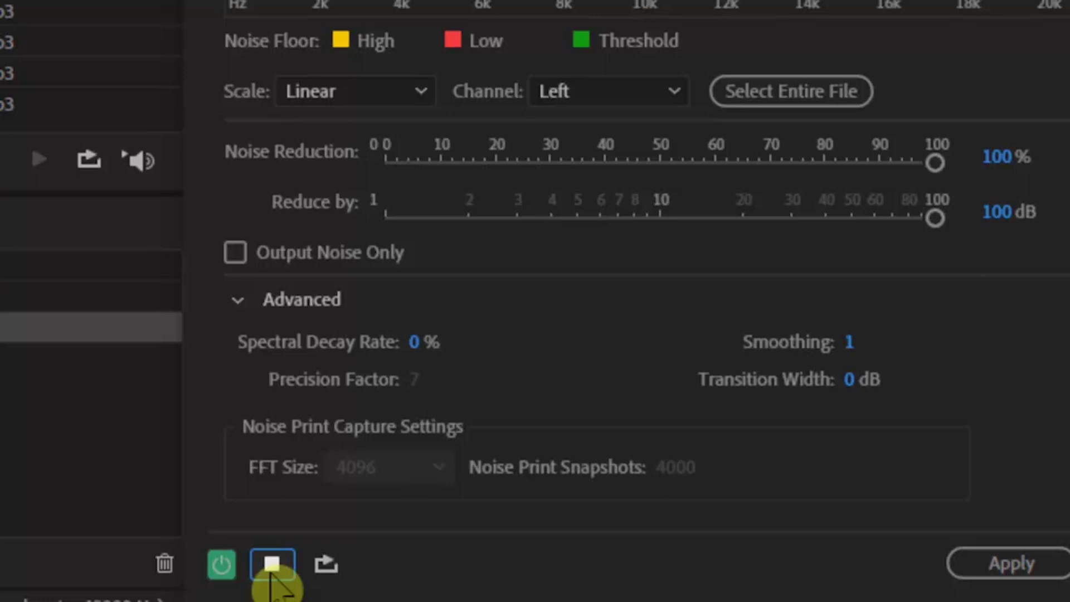
{"action": "left_click", "coordinate": [271, 574]}
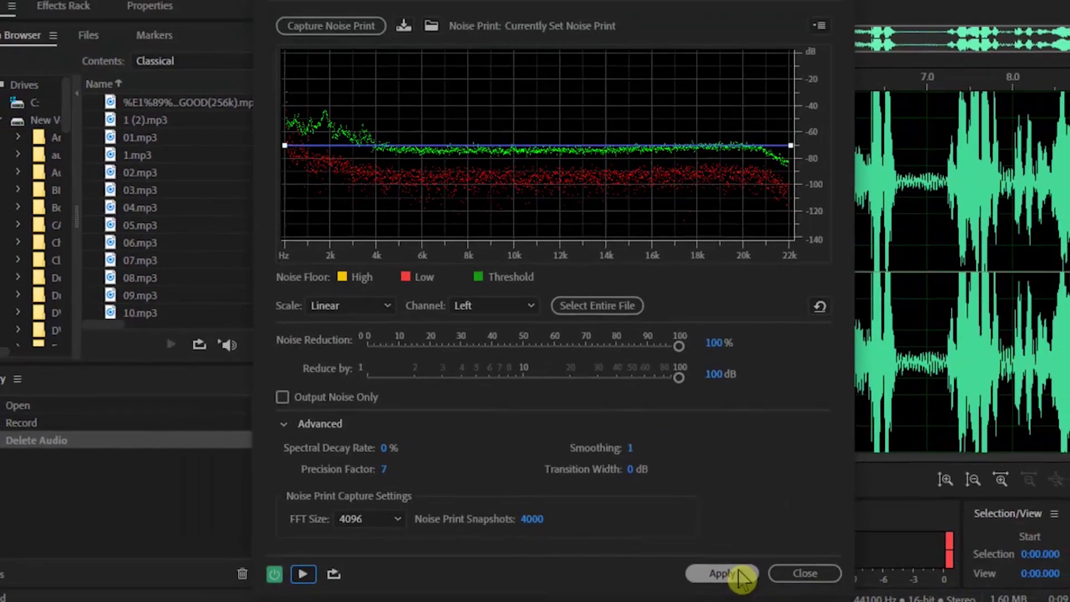
- Apply the noise reduction to the recording and play the cleaned audio from about 0.195 s
{"action": "left_click", "coordinate": [722, 574]}
{"action": "left_click", "coordinate": [351, 218]}
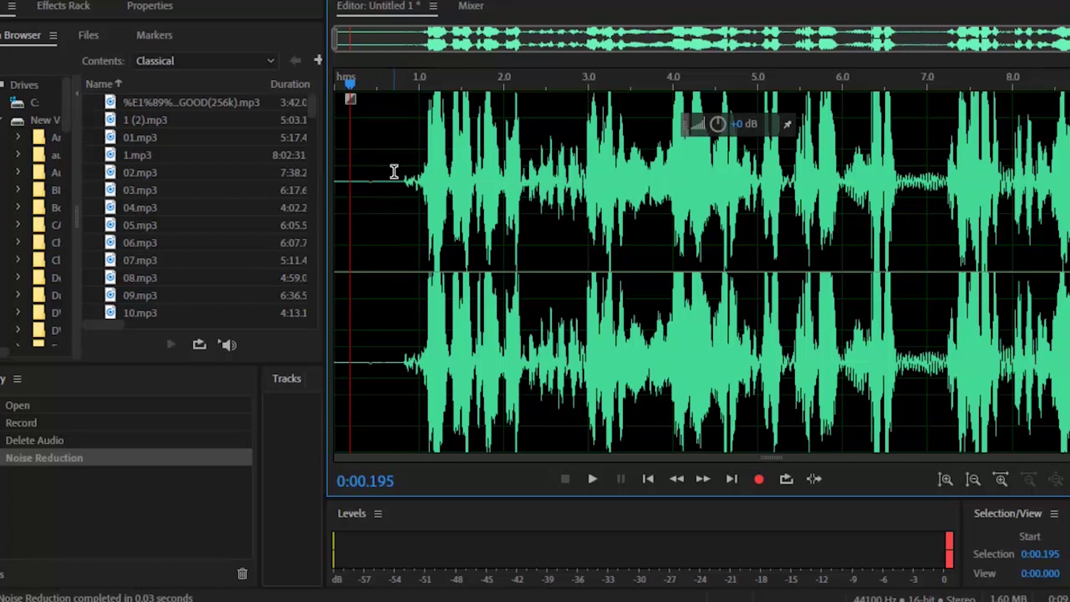
{"action": "key", "text": "space"}
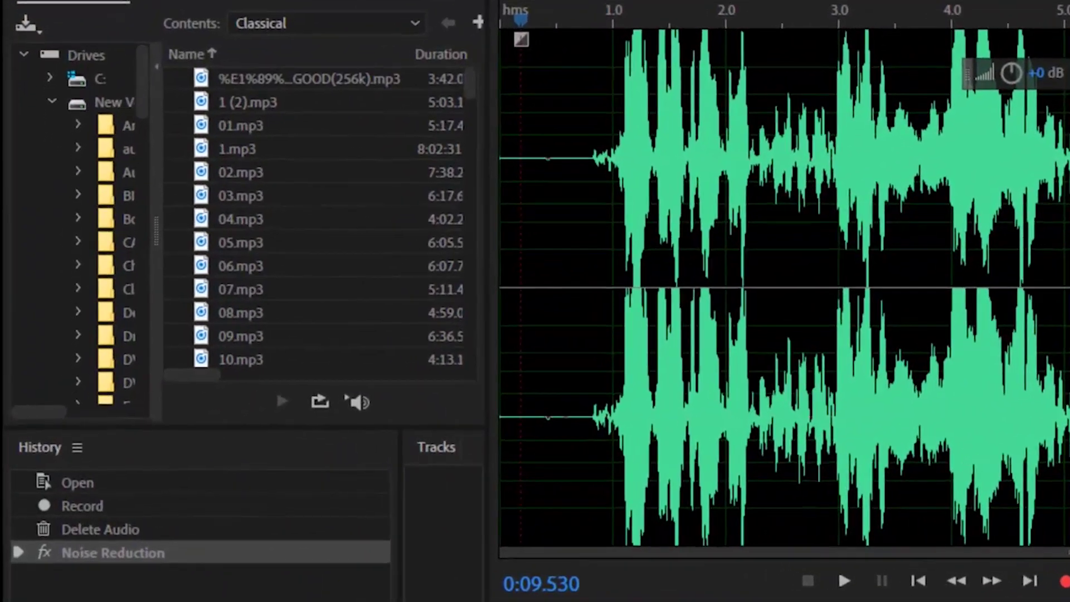
- Export the cleaned recording to the Documents folder as Untitled 1.mp3 in MP3 Audio format, accepting lossy compression
{"action": "left_click", "coordinate": [18, 2]}
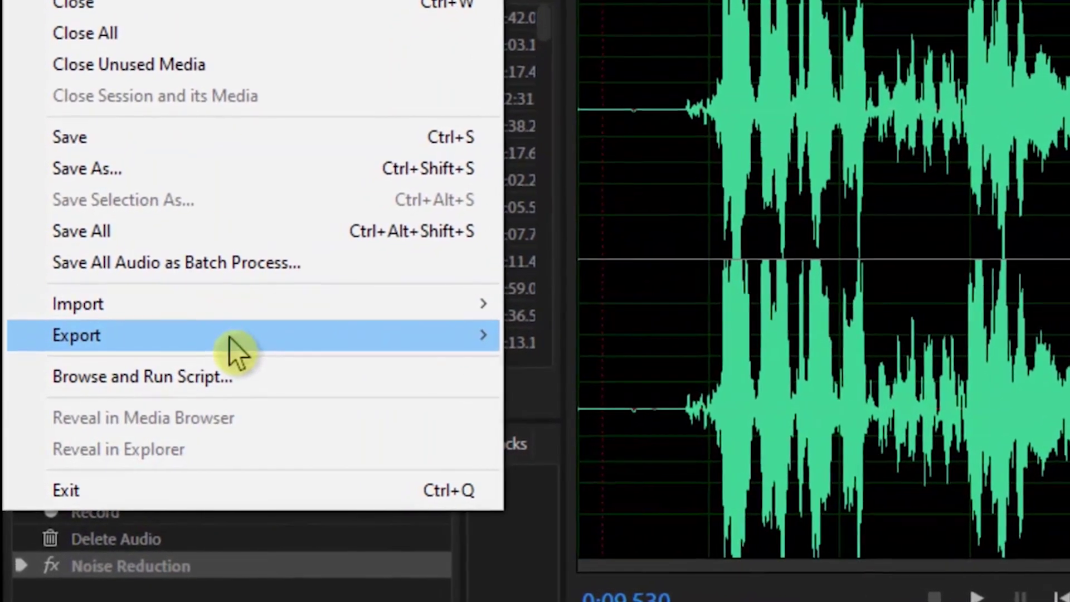
{"action": "mouse_move", "coordinate": [340, 349]}
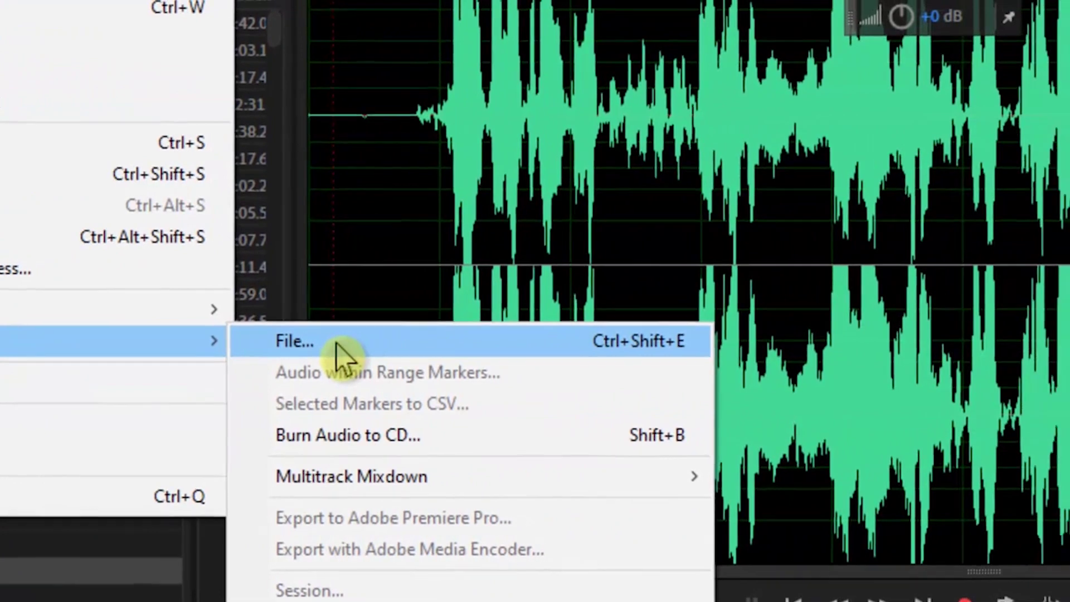
{"action": "left_click", "coordinate": [563, 340]}
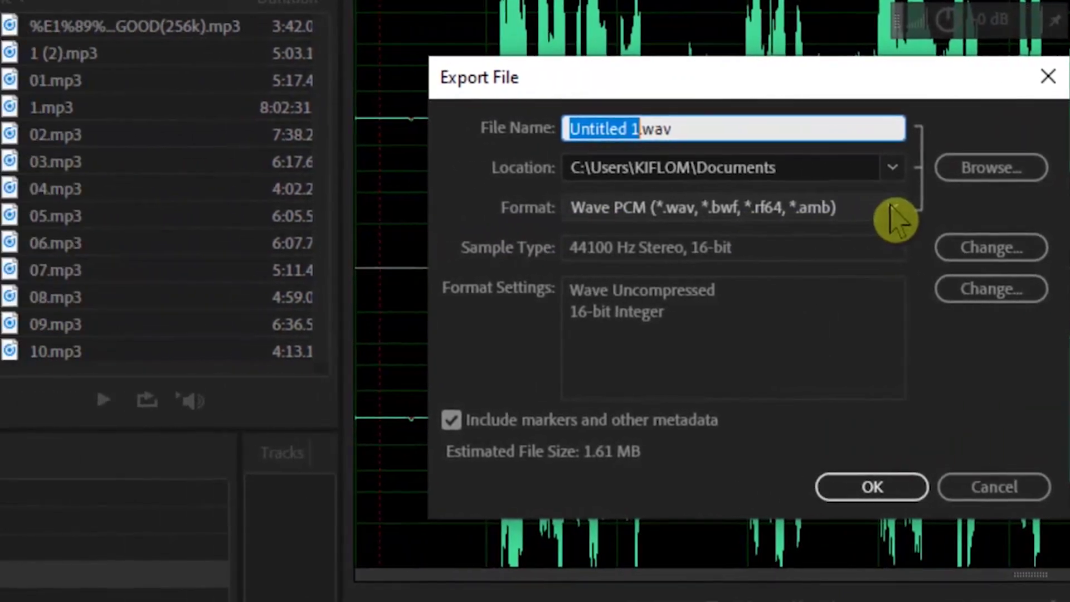
{"action": "left_click", "coordinate": [717, 209]}
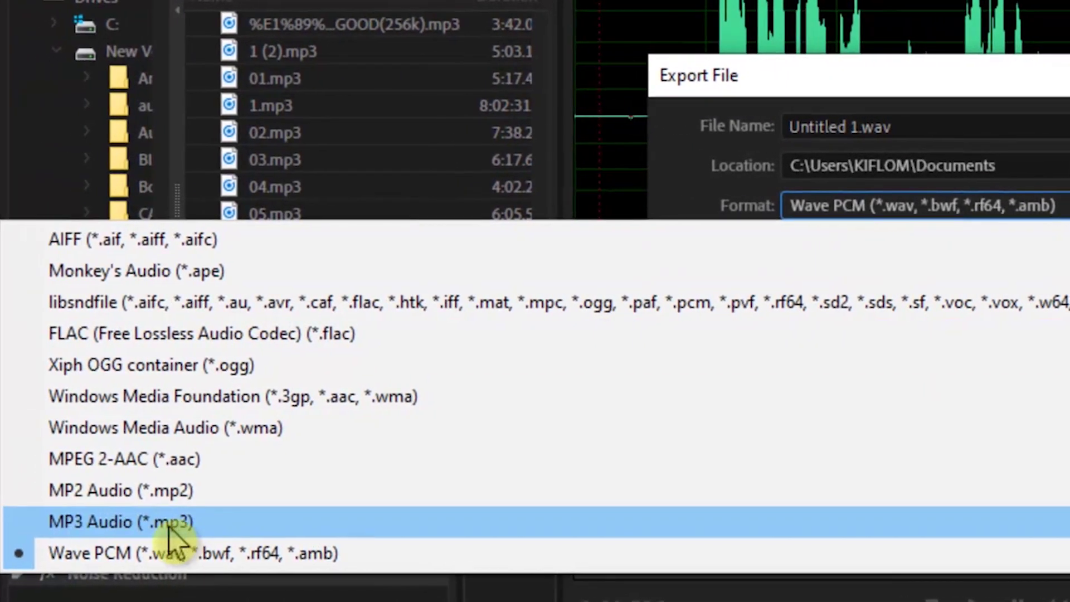
{"action": "left_click", "coordinate": [106, 522]}
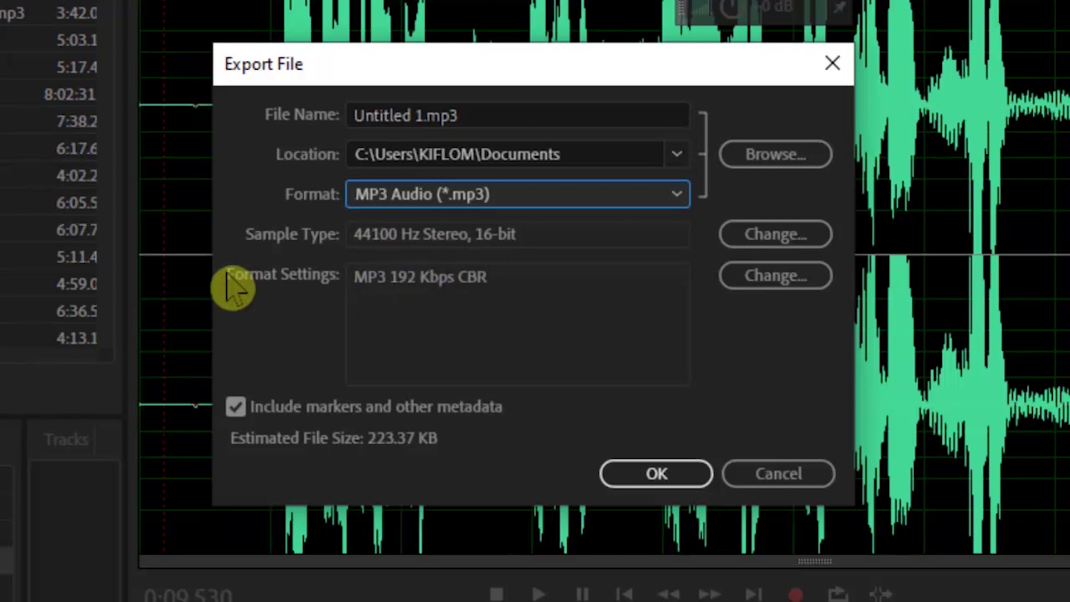
{"action": "left_click", "coordinate": [640, 475]}
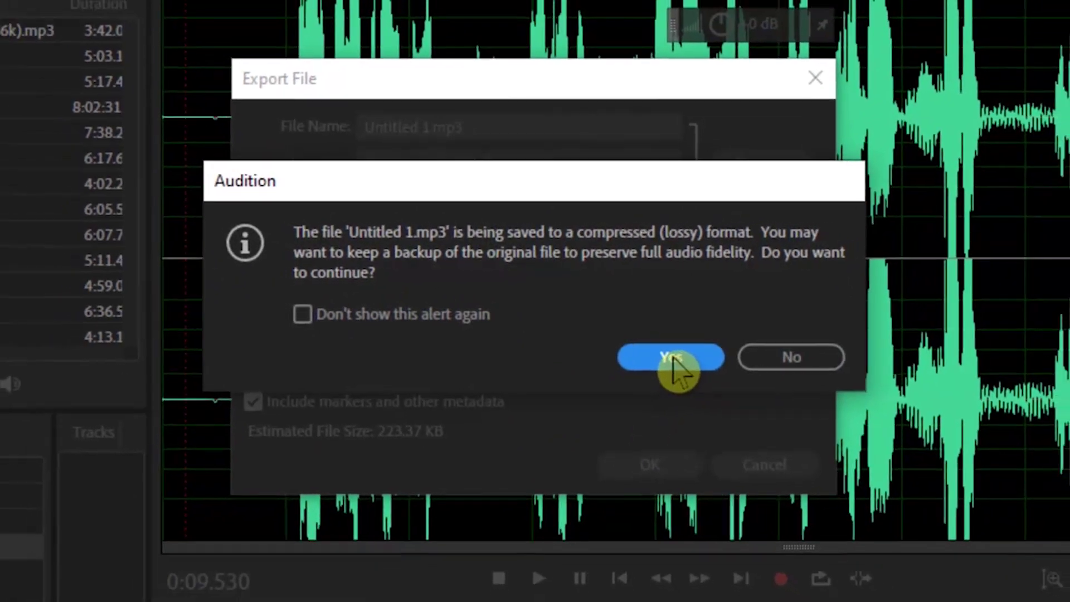
{"action": "left_click", "coordinate": [673, 357]}
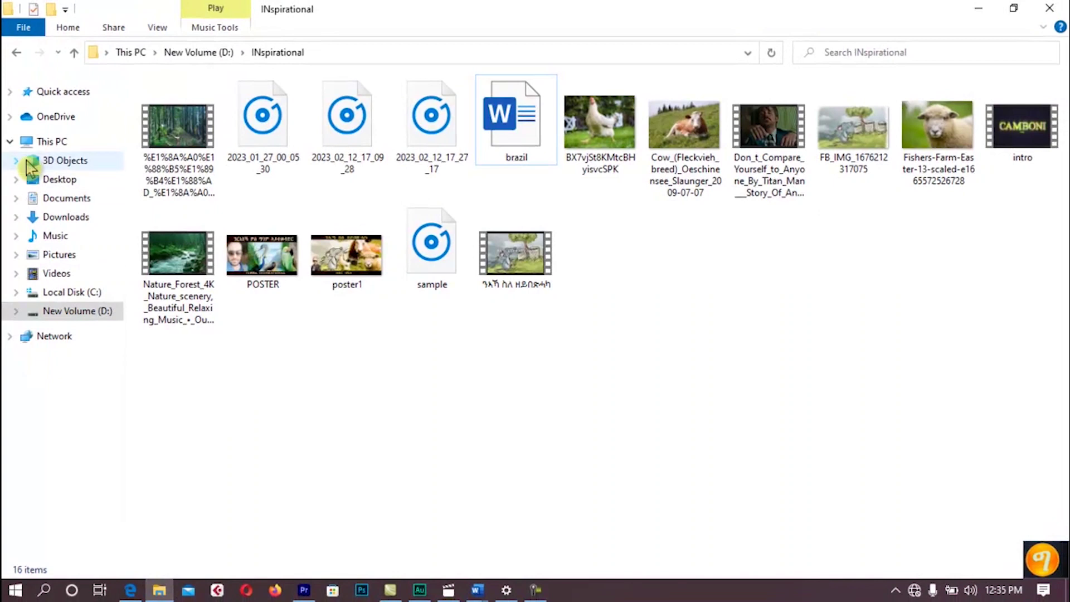
- Switch to File Explorer, play the exported Untitled 1 MP3 from the Documents folder, and close the music player
{"action": "left_click", "coordinate": [65, 199]}
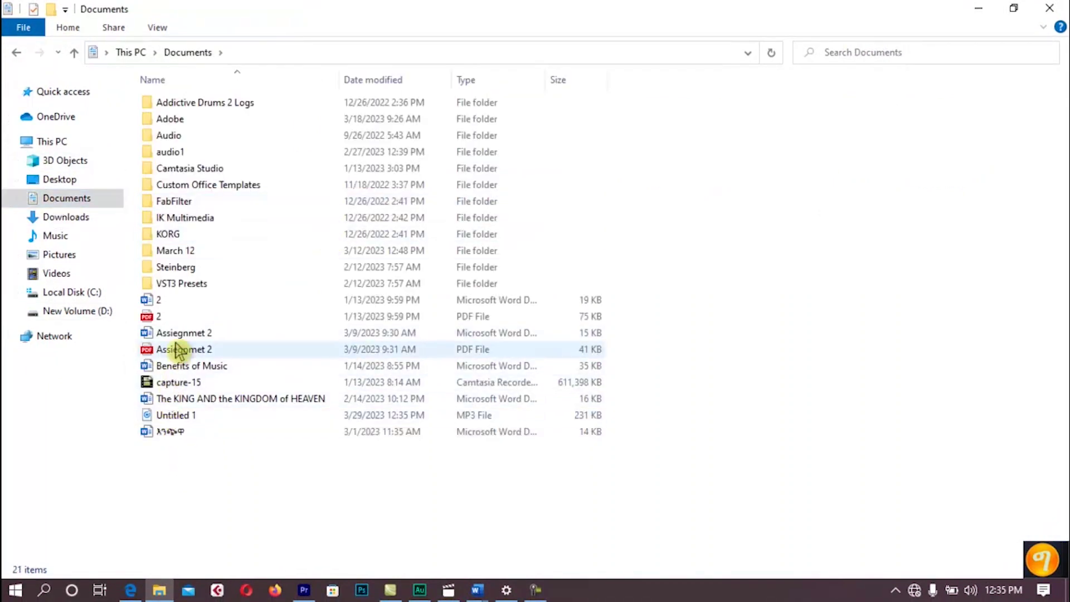
{"action": "double_click", "coordinate": [181, 416]}
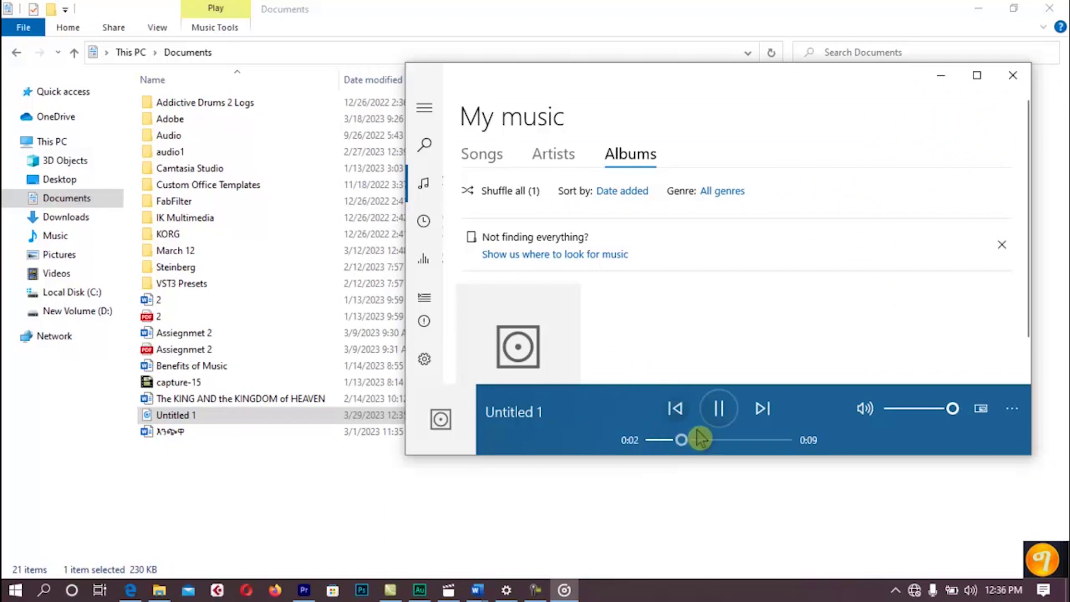
{"action": "left_click", "coordinate": [719, 409]}
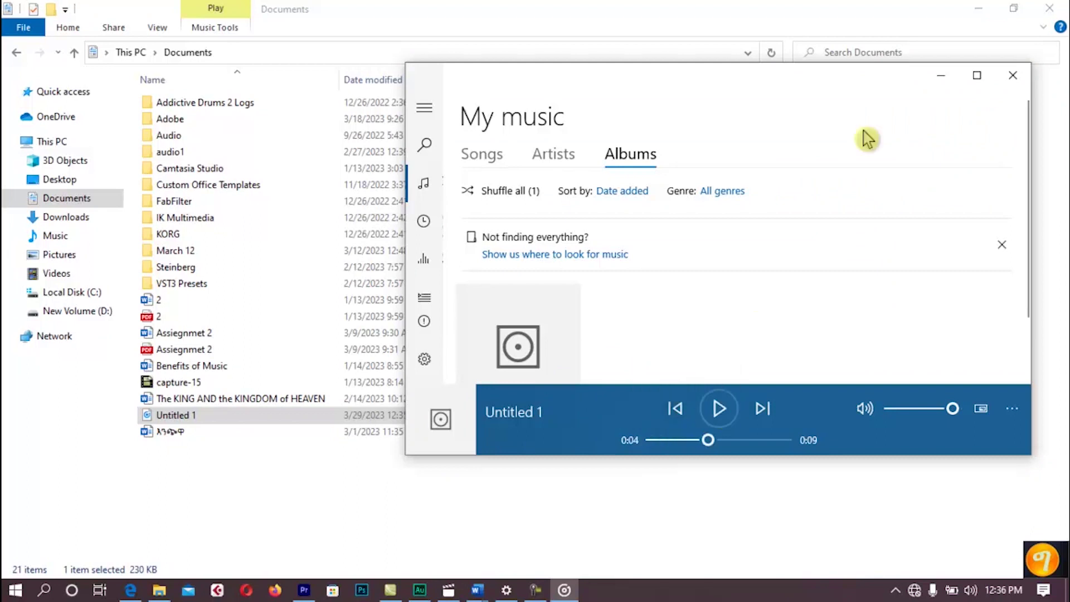
{"action": "left_click", "coordinate": [1013, 76]}
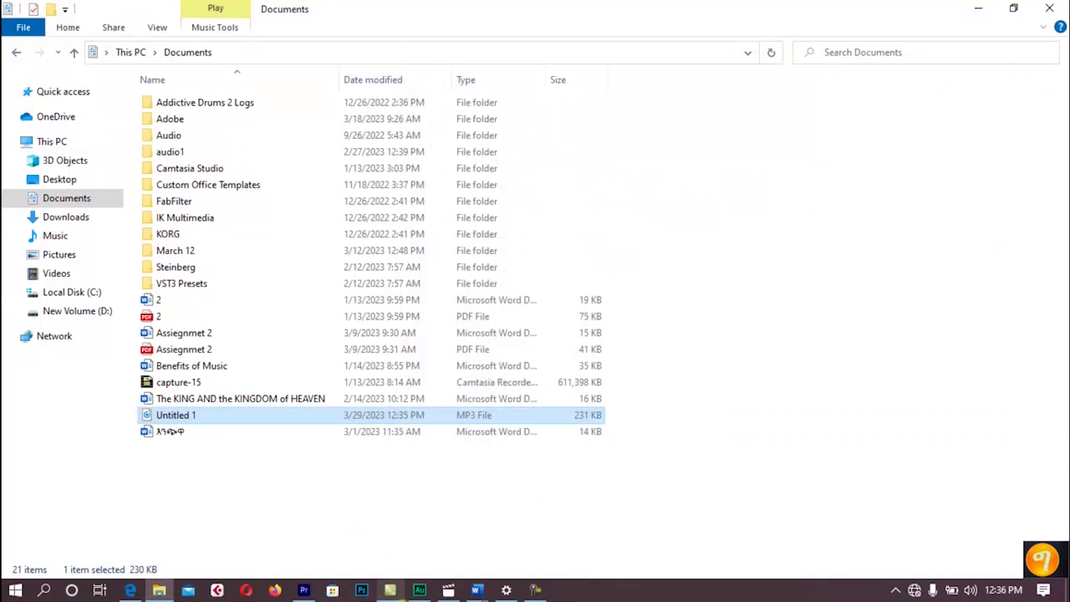
- Switch back to Adobe Audition and delete the entire recorded waveform from the Untitled 1 file
{"action": "left_click", "coordinate": [420, 590]}
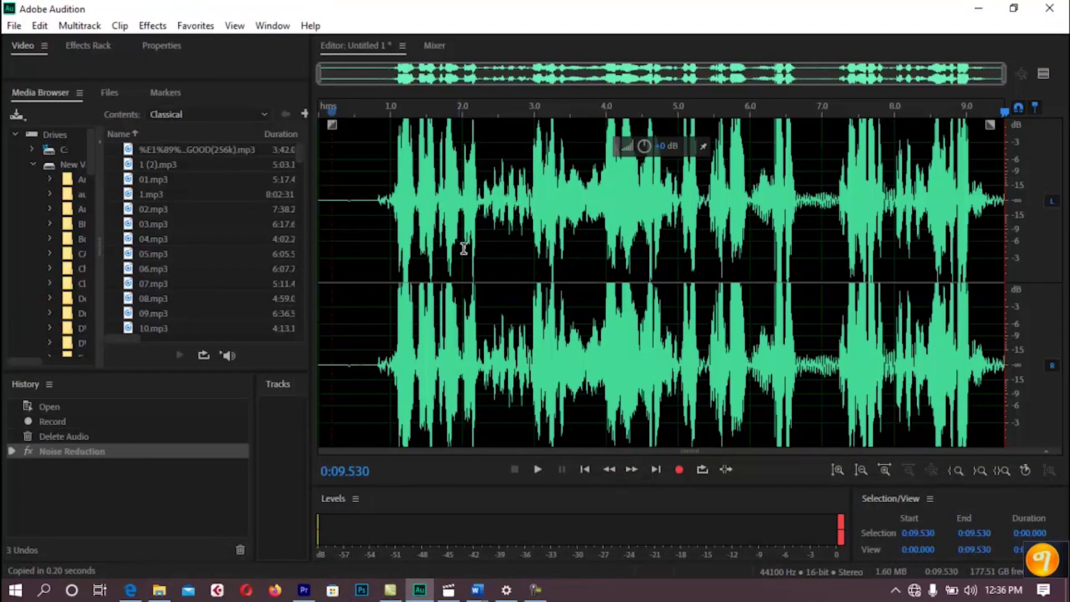
{"action": "left_click", "coordinate": [372, 252]}
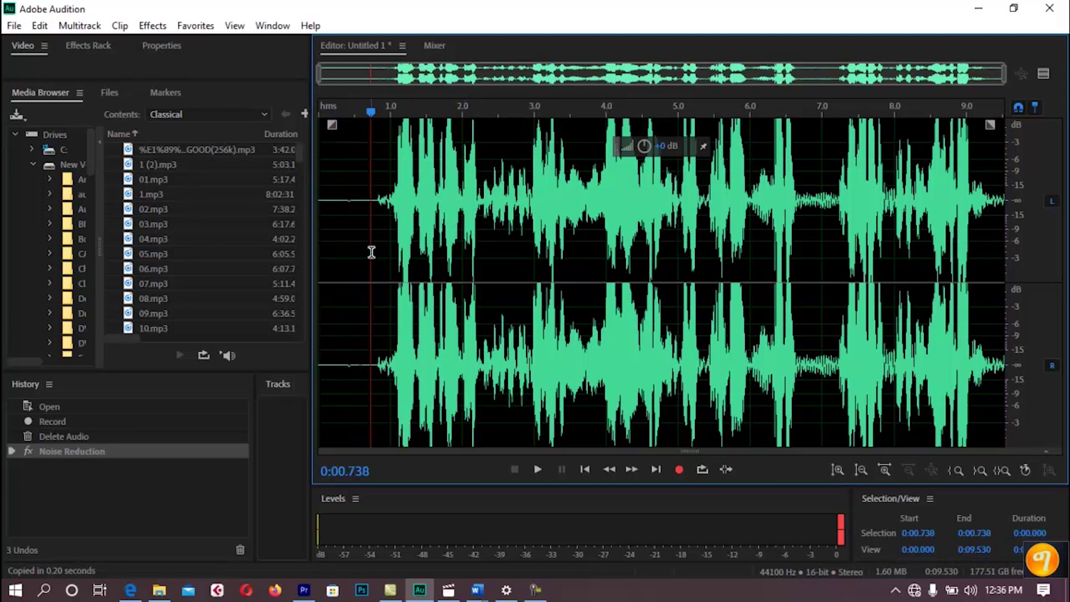
{"action": "key", "text": "ctrl+a"}
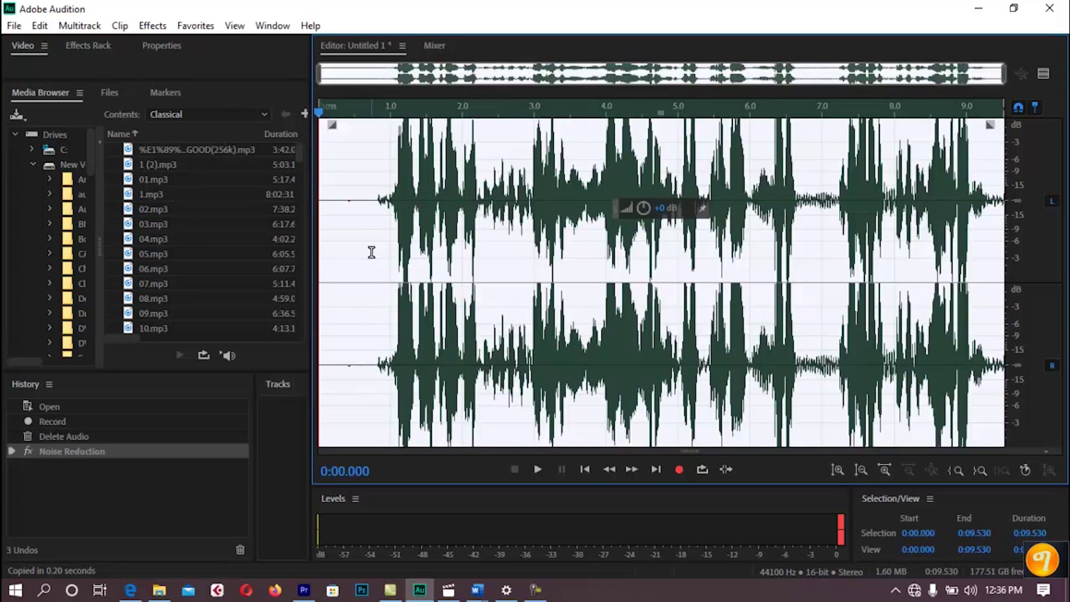
{"action": "key", "text": "Delete"}
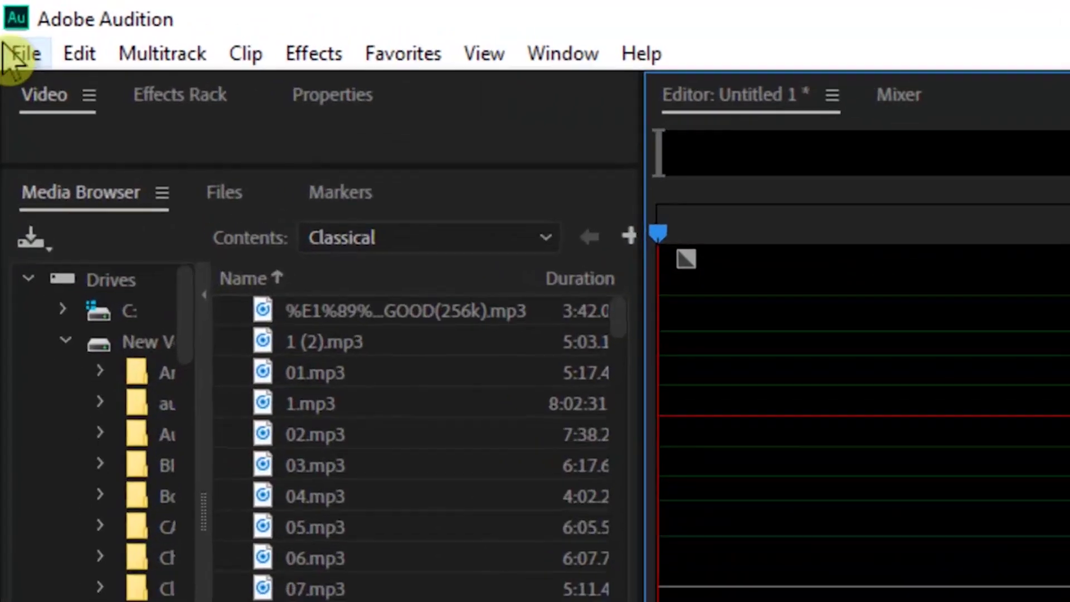
- Start a new multitrack session and name it story
{"action": "left_click", "coordinate": [7, 51]}
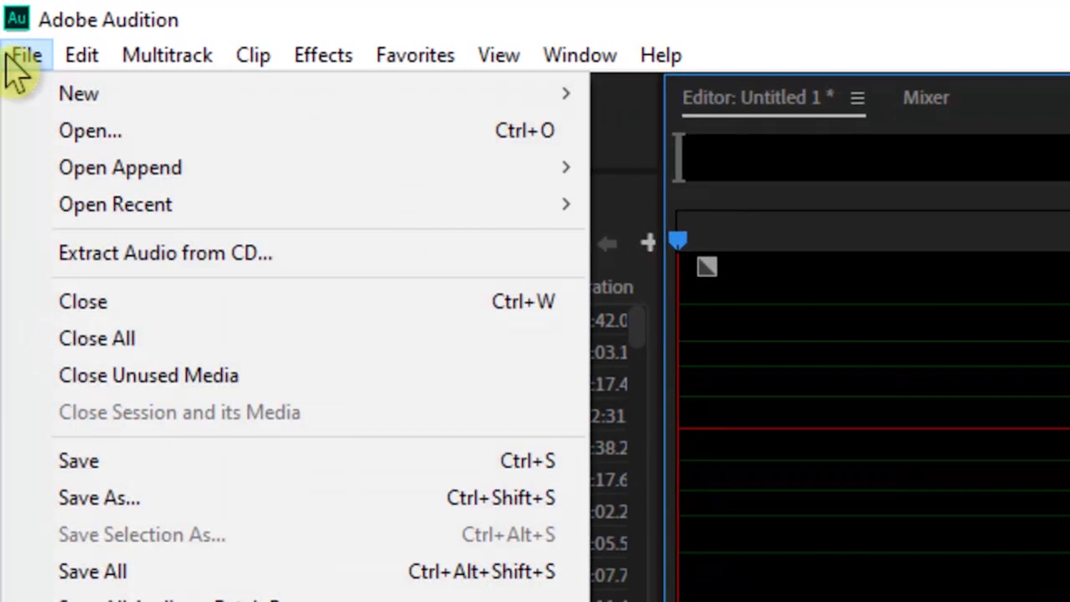
{"action": "mouse_move", "coordinate": [70, 112]}
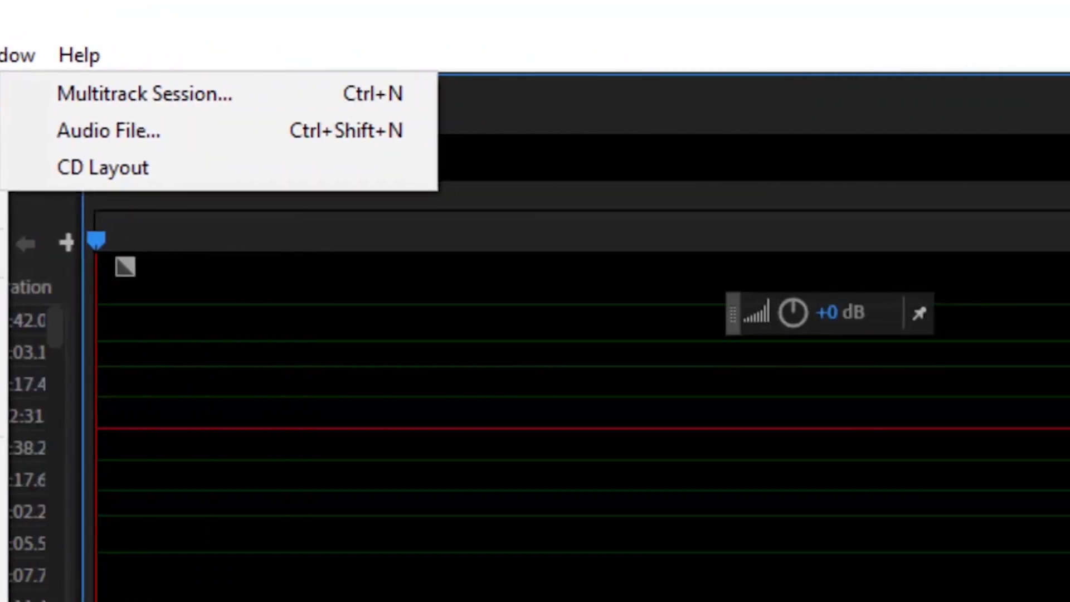
{"action": "left_click", "coordinate": [679, 156]}
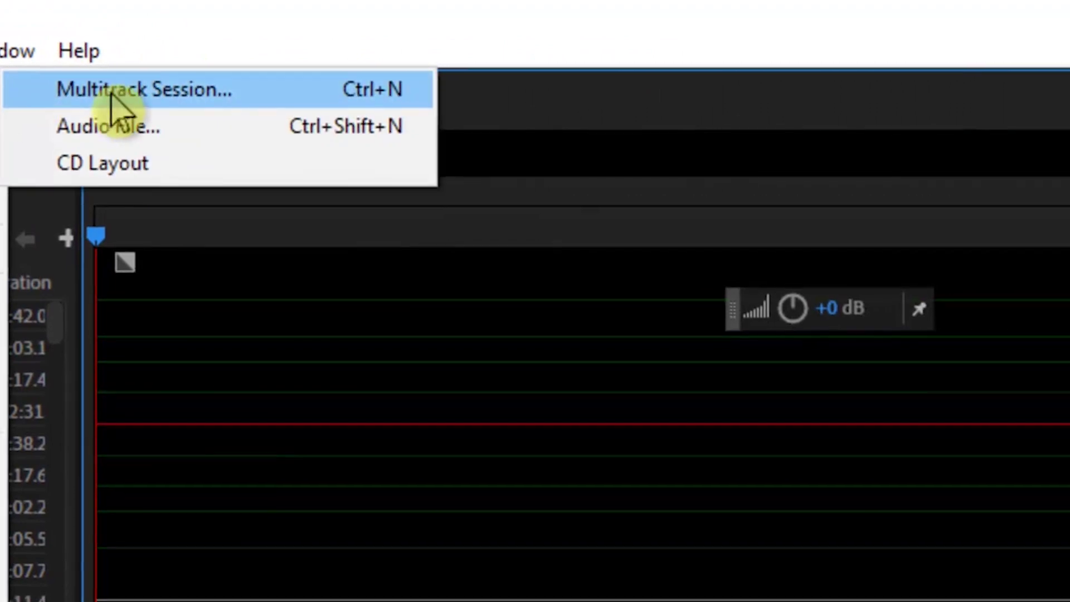
{"action": "left_click", "coordinate": [111, 96]}
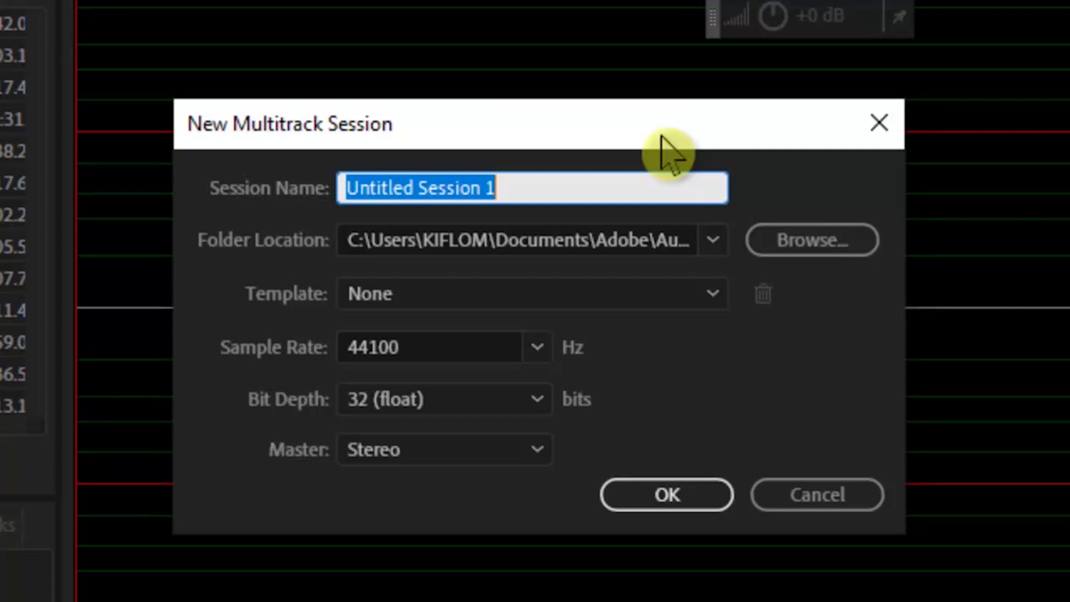
{"action": "type", "text": "ከሮ"}
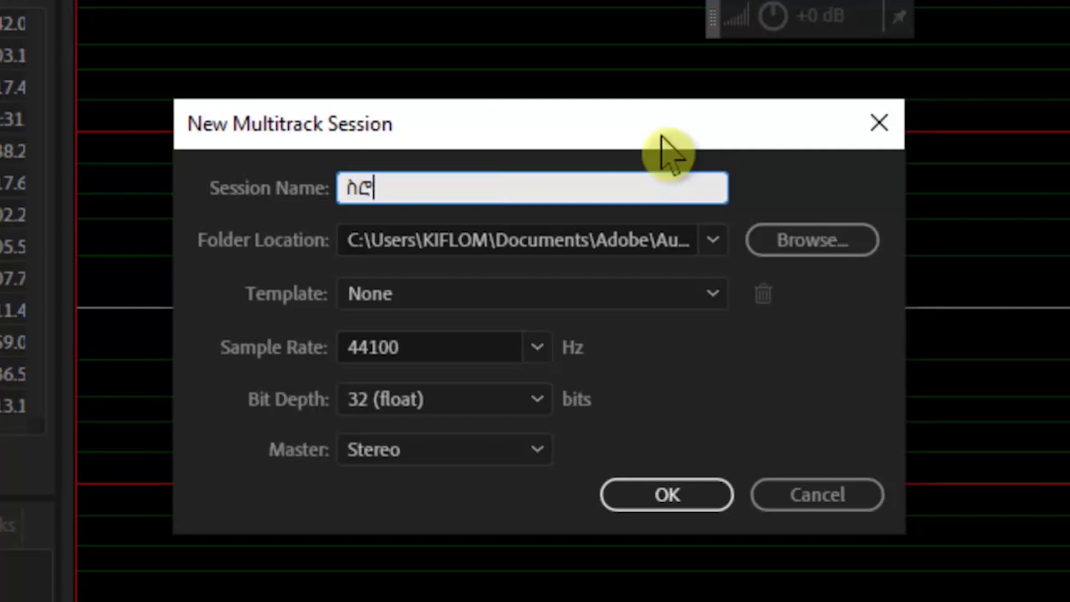
{"action": "key", "text": "BackSpace"}
{"action": "key", "text": "BackSpace"}
{"action": "type", "text": "story"}
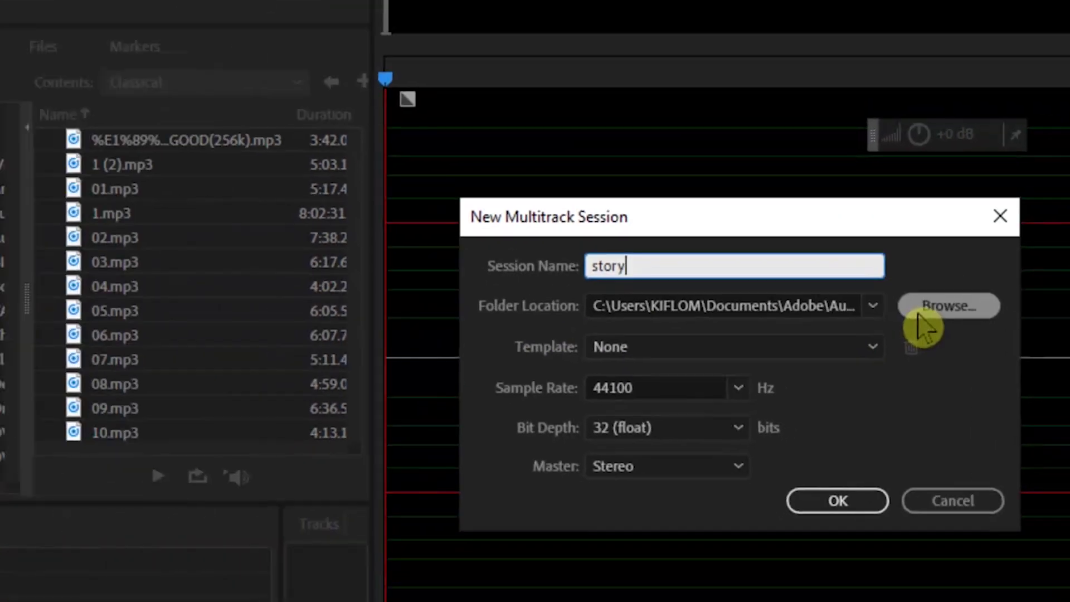
- Set the new session's folder location to Documents
{"action": "left_click", "coordinate": [772, 242]}
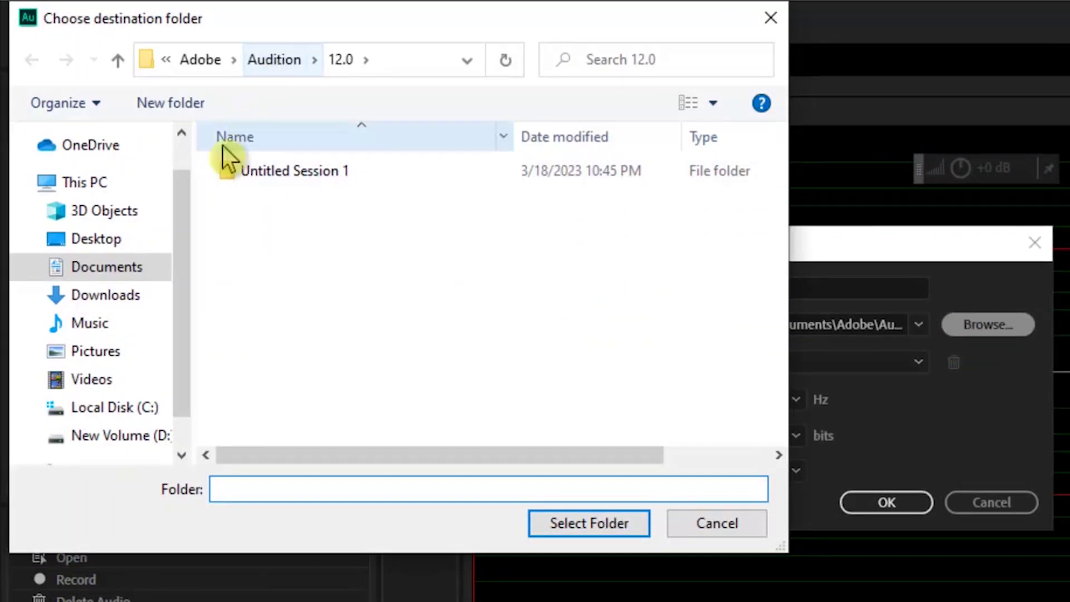
{"action": "left_click", "coordinate": [126, 276]}
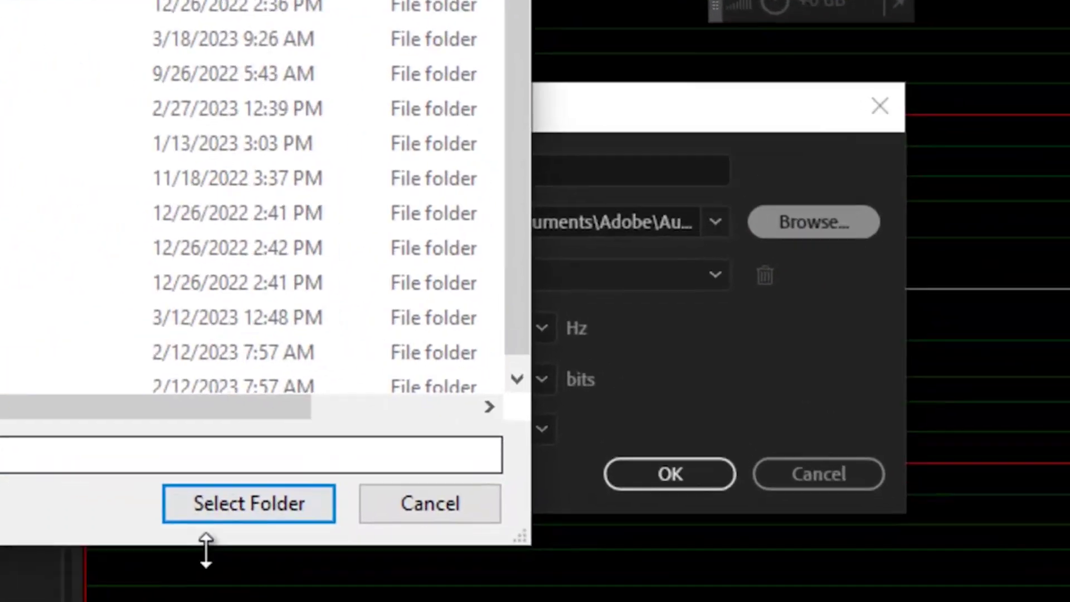
{"action": "left_click", "coordinate": [564, 527]}
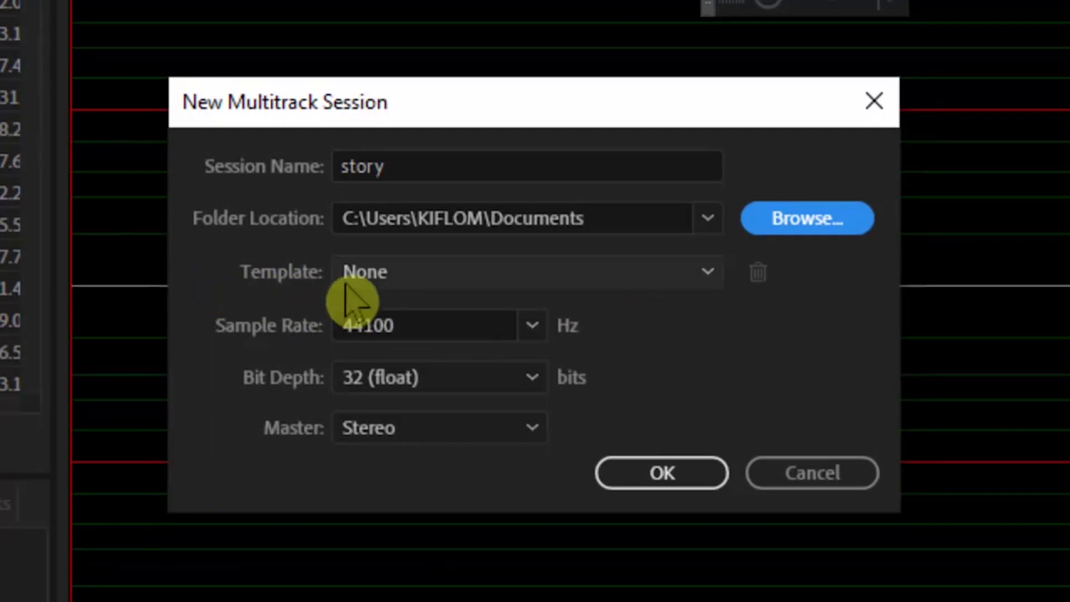
- Create the multitrack session with no template, a 44100 Hz sample rate and a 16-bit depth
{"action": "left_click", "coordinate": [380, 276]}
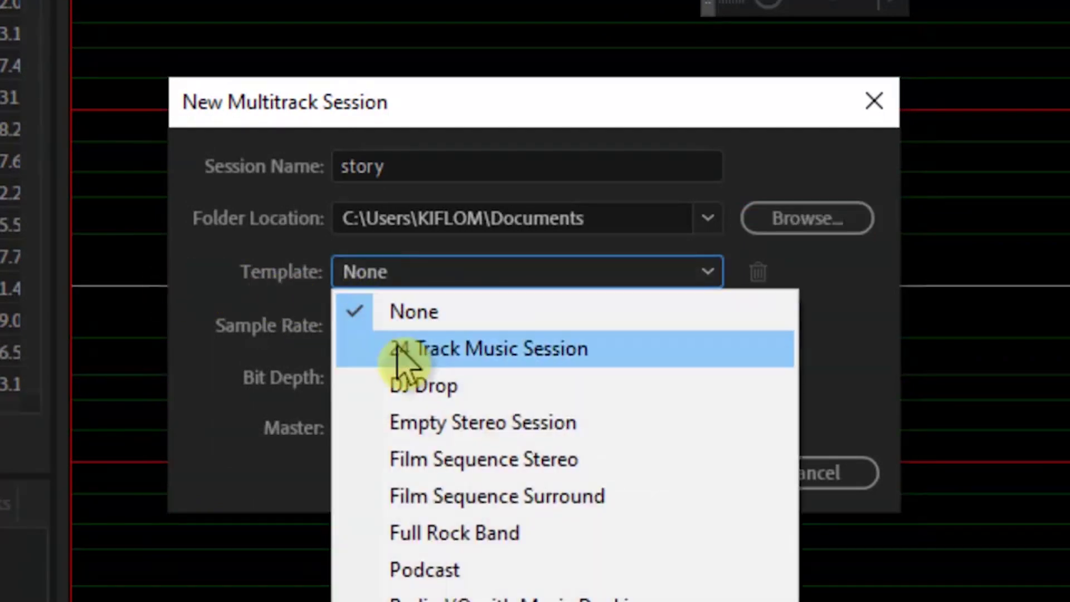
{"action": "left_click", "coordinate": [429, 321]}
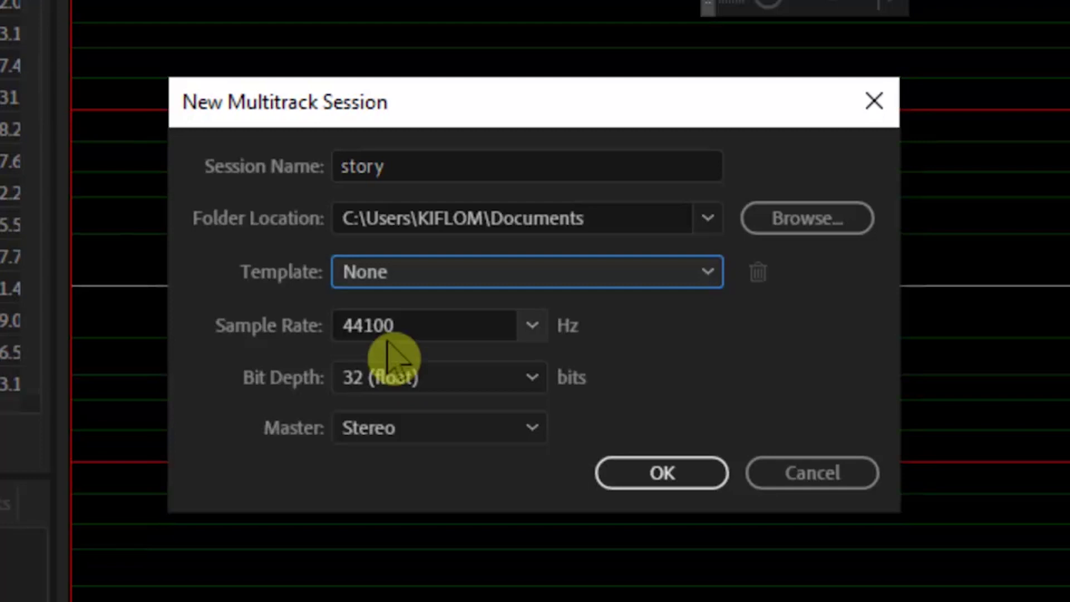
{"action": "left_click", "coordinate": [532, 330]}
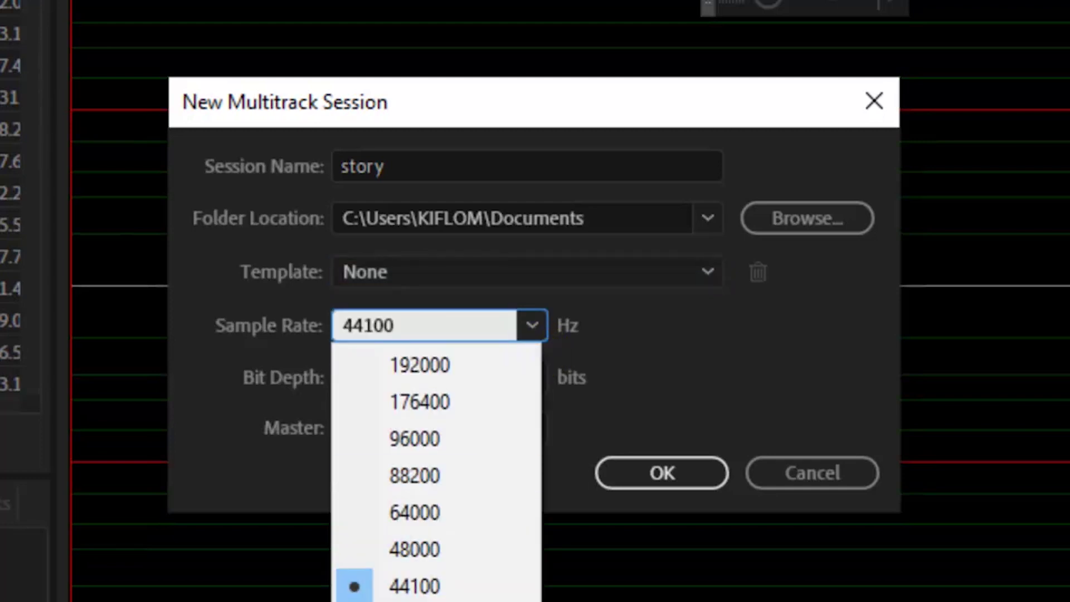
{"action": "left_click", "coordinate": [458, 582]}
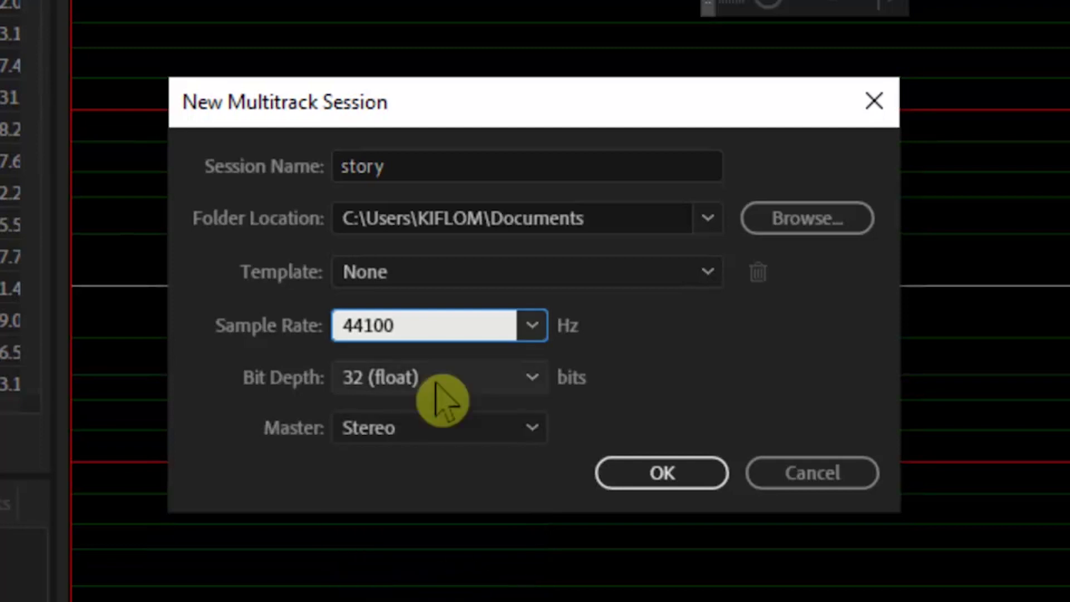
{"action": "left_click", "coordinate": [409, 389]}
{"action": "left_click", "coordinate": [386, 500]}
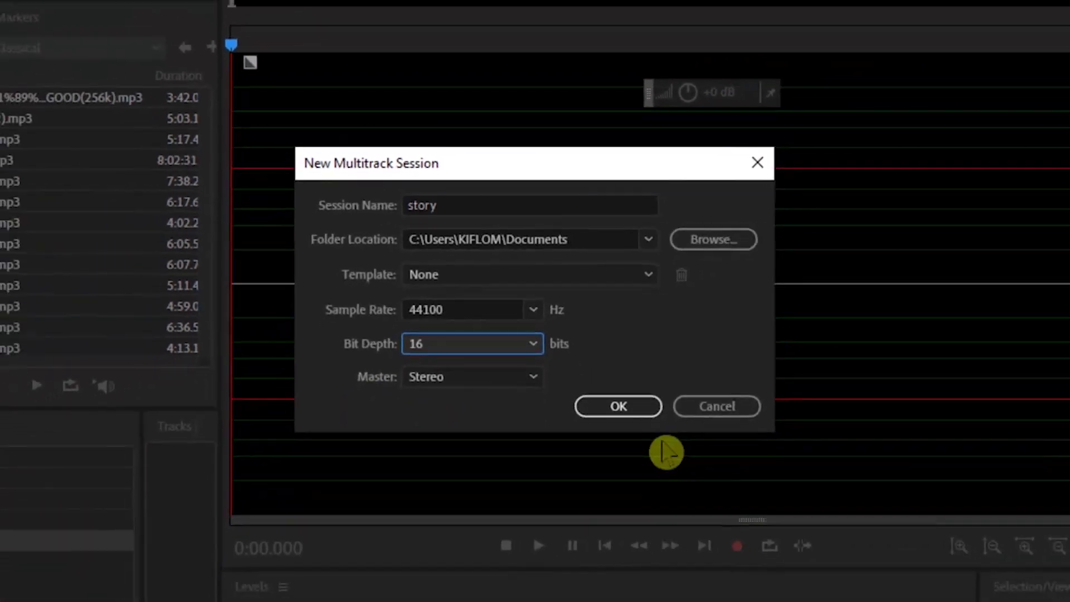
{"action": "left_click", "coordinate": [632, 426]}
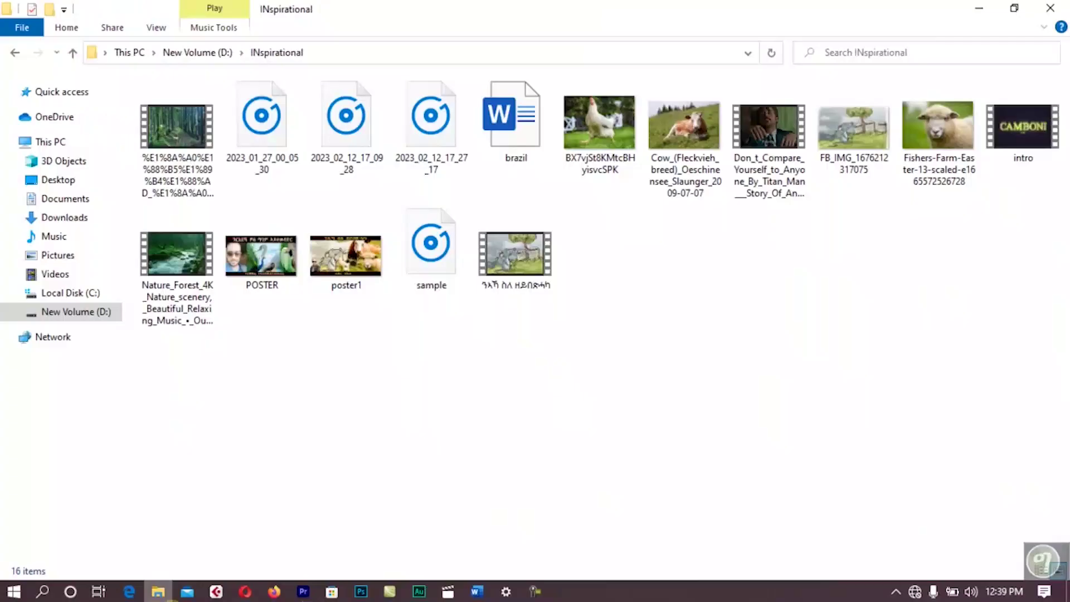
- Switch back to Adobe Audition and look through the New Volume (D:) folders in the Media Browser
{"action": "left_click", "coordinate": [421, 592]}
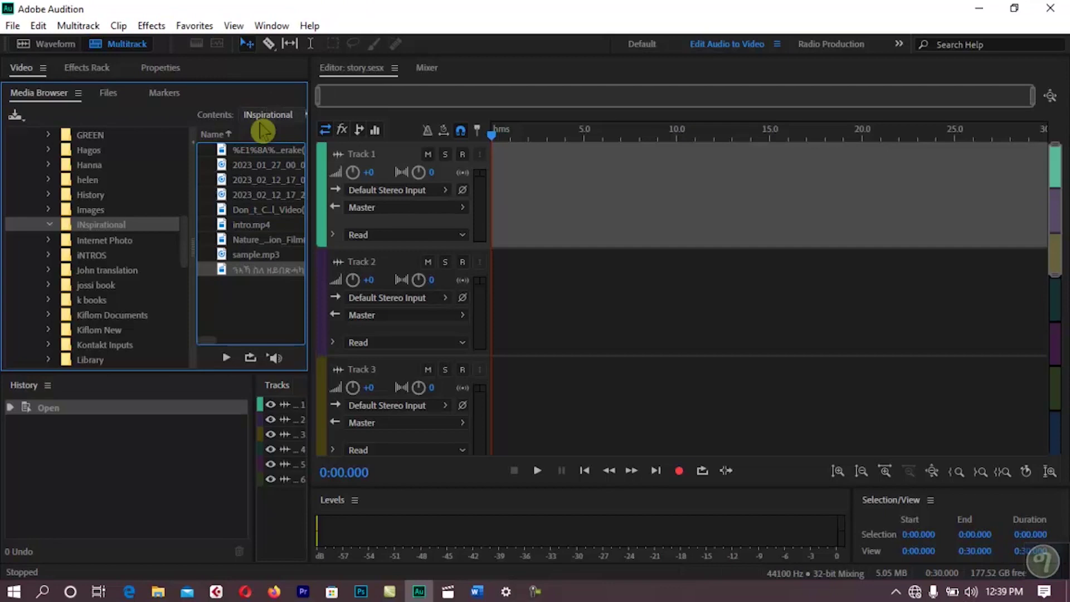
{"action": "scroll", "coordinate": [103, 220], "scroll_direction": "up", "scroll_amount": 10}
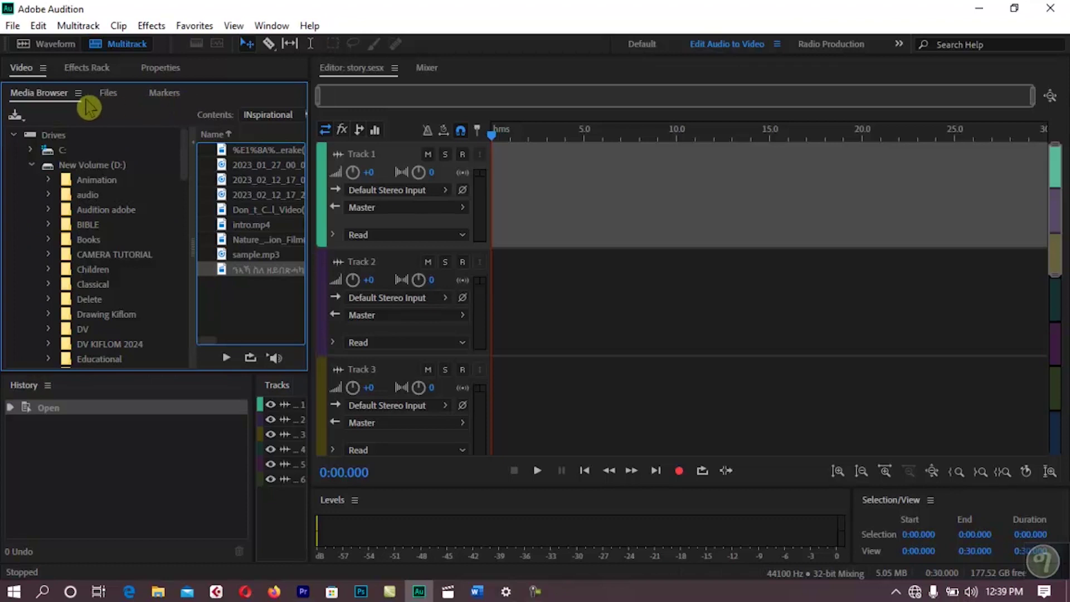
{"action": "scroll", "coordinate": [89, 300], "scroll_direction": "down", "scroll_amount": 10}
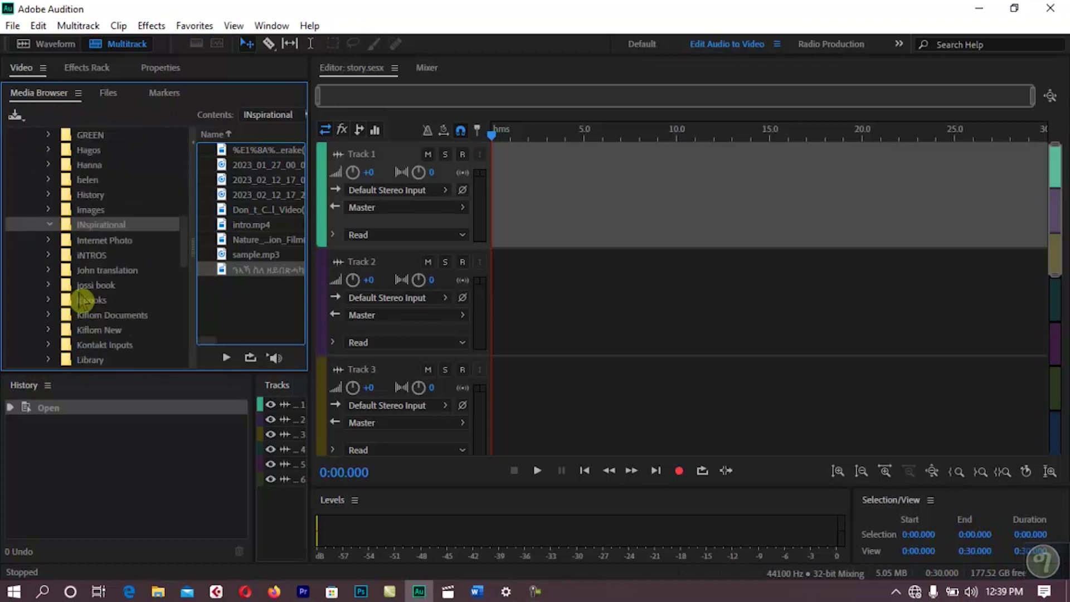
- Insert the last MP4 file of the INspirational folder into Track 2, conforming its sample rate, and move its audio clip to the session start
{"action": "left_click", "coordinate": [64, 226]}
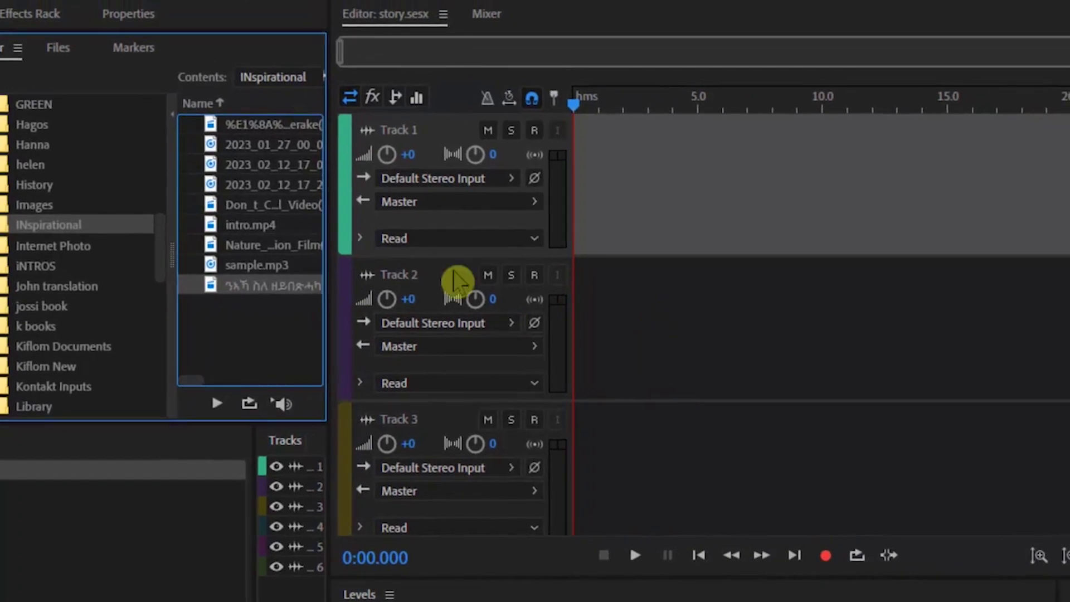
{"action": "double_click", "coordinate": [239, 285]}
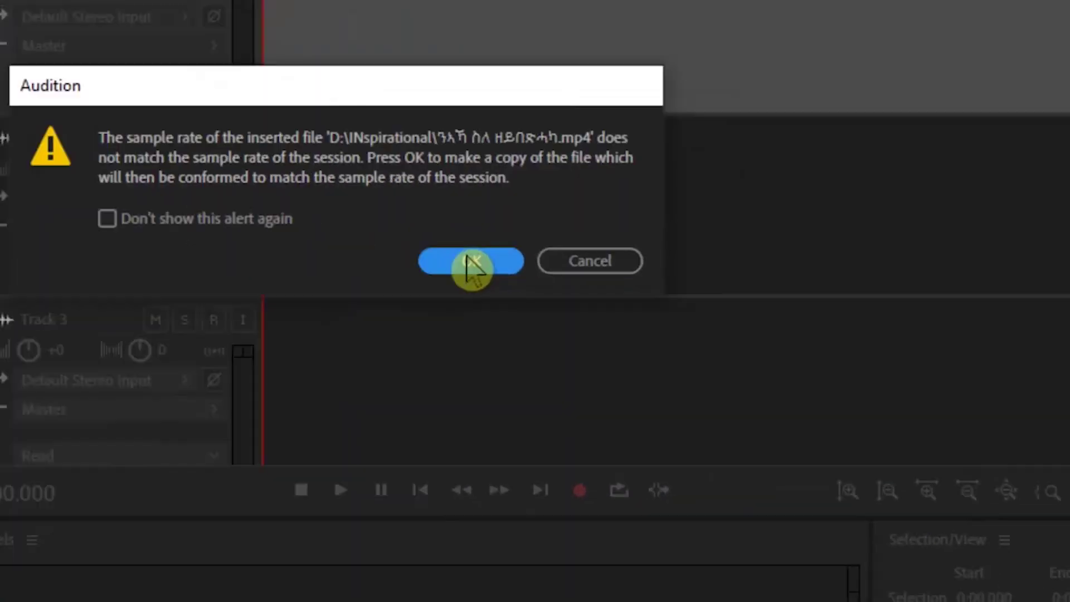
{"action": "left_click", "coordinate": [739, 377]}
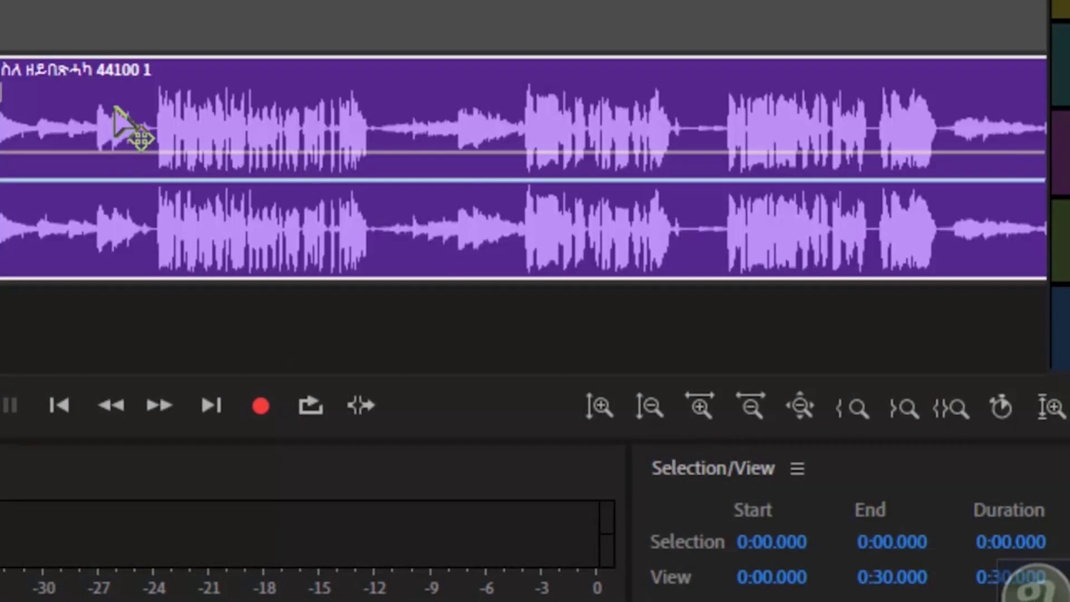
{"action": "left_click_drag", "start_coordinate": [223, 156], "coordinate": [119, 173]}
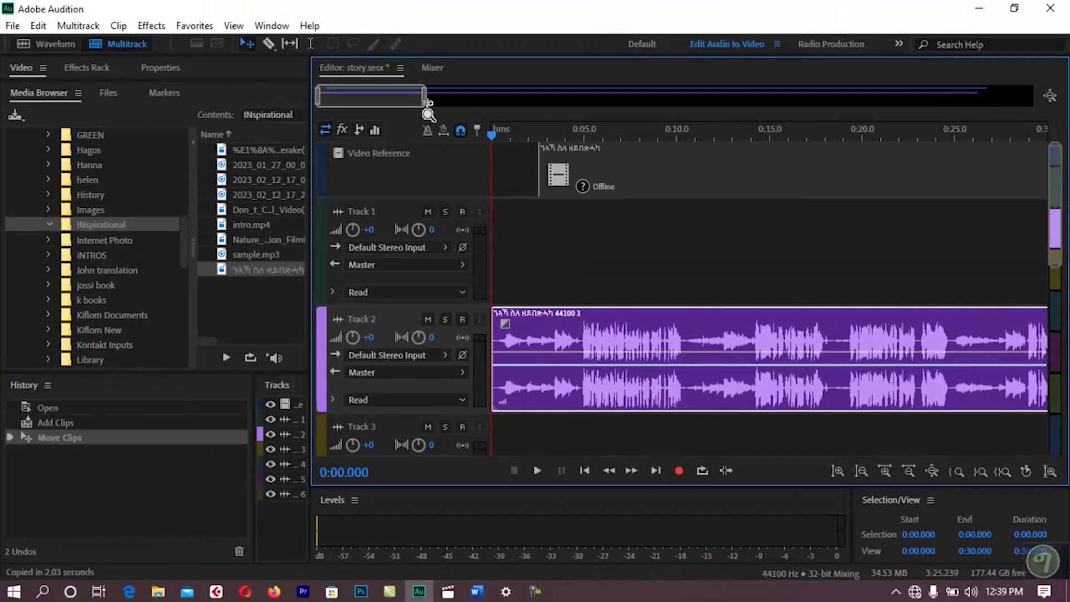
- Show a longer span of the timeline and play back the opening of the Track 2 clip
{"action": "left_click_drag", "start_coordinate": [424, 106], "coordinate": [675, 107]}
{"action": "key", "text": "space"}
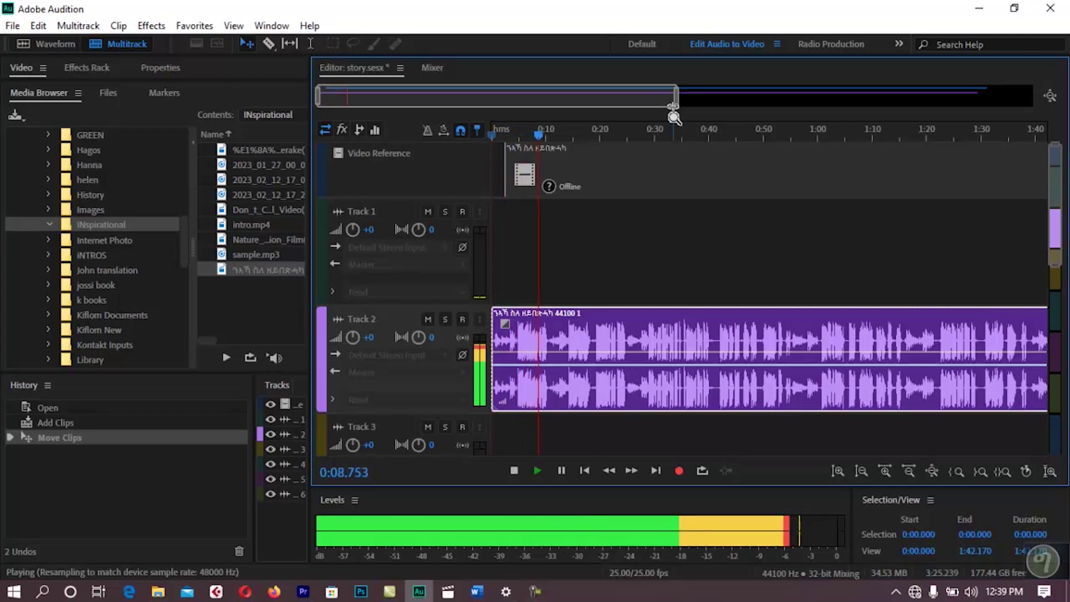
{"action": "key", "text": "space"}
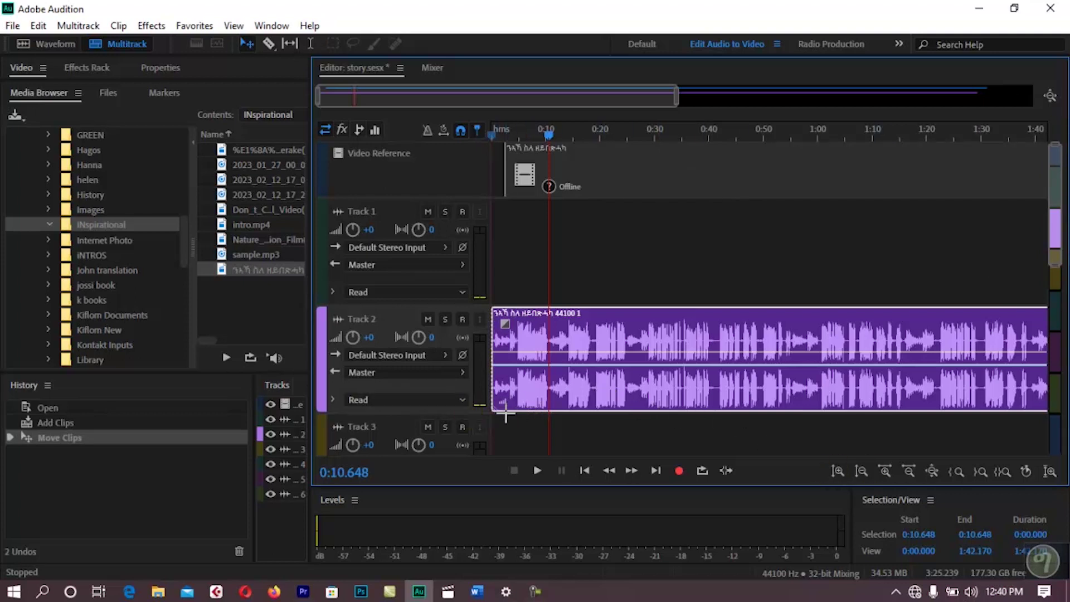
- Increase the height of Track 2 and align the Video Reference clip with the session start
{"action": "left_click_drag", "start_coordinate": [434, 414], "coordinate": [444, 448]}
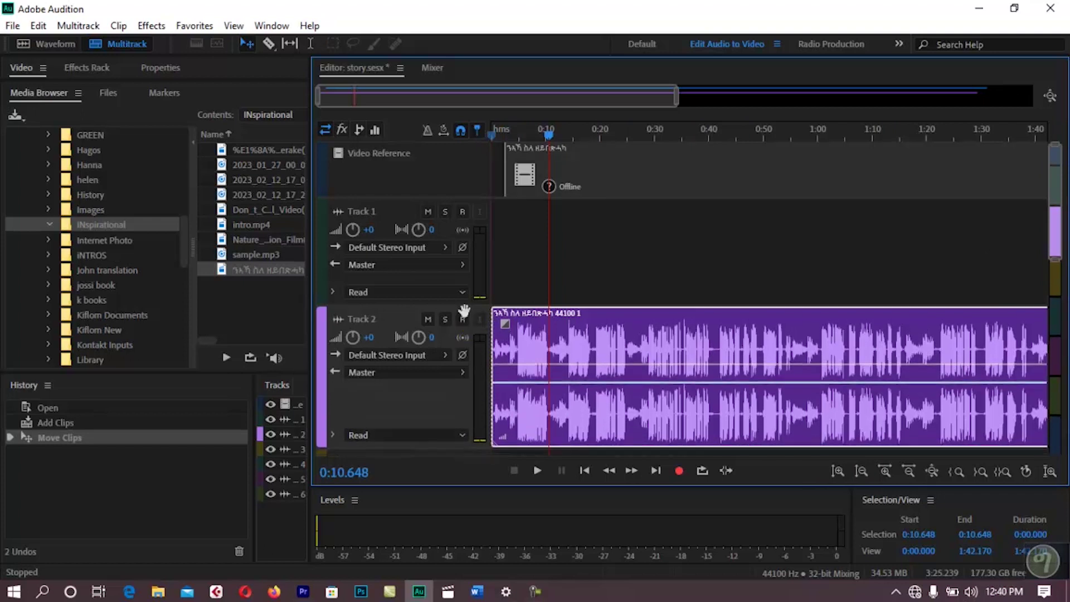
{"action": "mouse_move", "coordinate": [465, 306]}
{"action": "left_mouse_down"}
{"action": "mouse_move", "coordinate": [466, 224]}
{"action": "mouse_move", "coordinate": [466, 317]}
{"action": "left_mouse_up"}
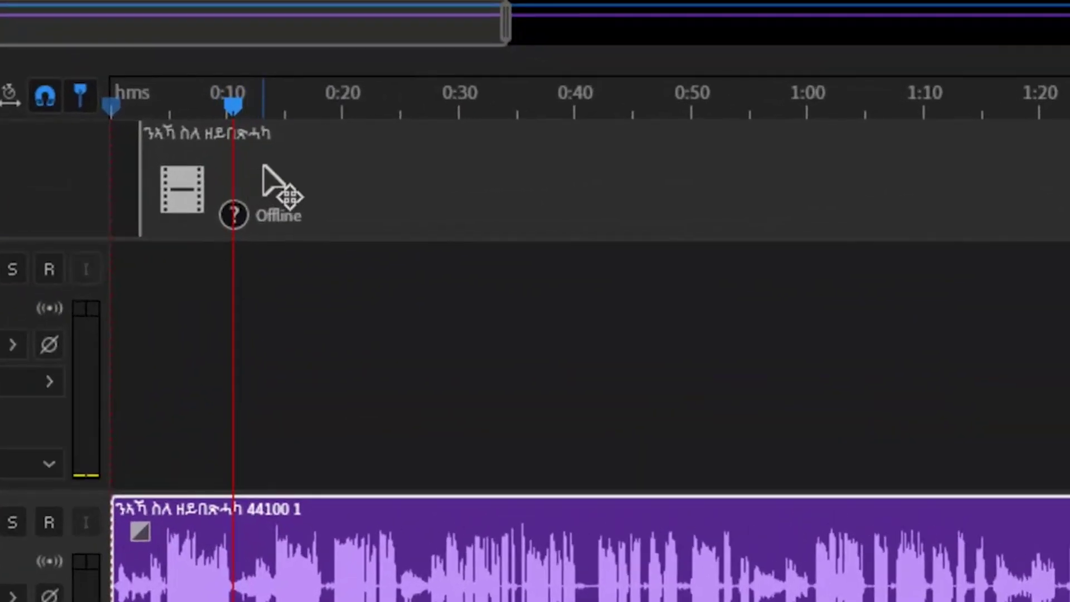
{"action": "left_click_drag", "start_coordinate": [564, 170], "coordinate": [534, 177]}
{"action": "left_click", "coordinate": [199, 148]}
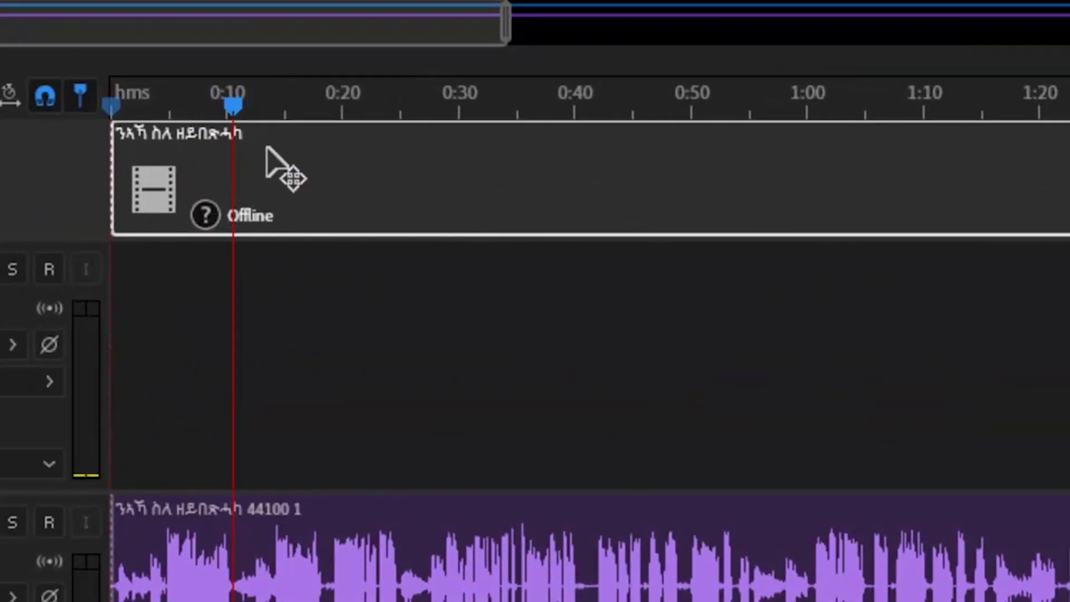
{"action": "key", "text": "space"}
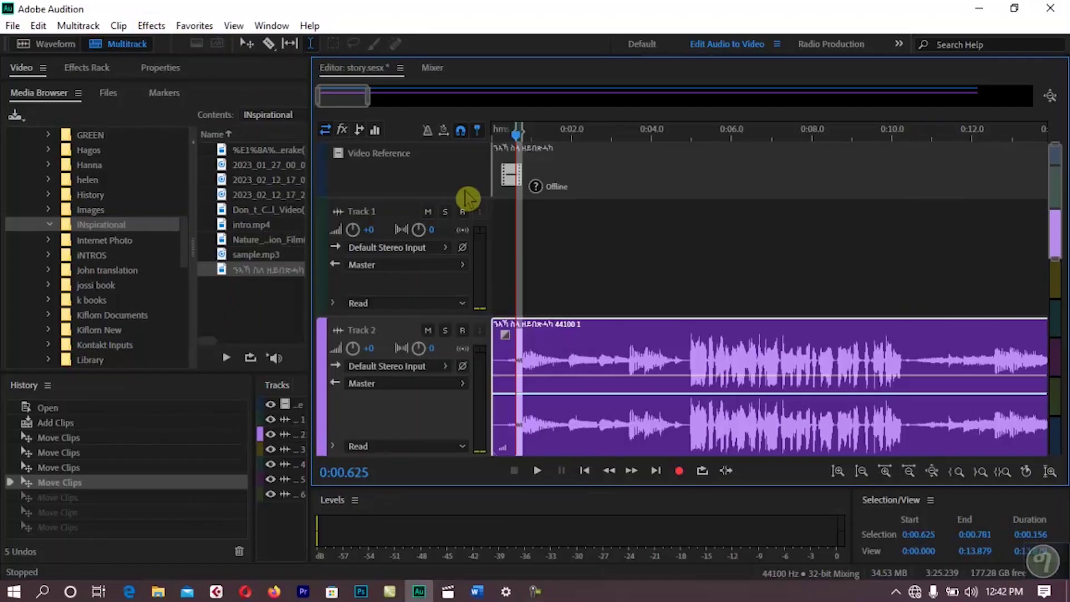
- Use the Time Selection tool to mark and play Track 2's quiet gaps at about 0:10.4–0:10.8 and 0:18.7–0:19.3
{"action": "left_click", "coordinate": [311, 44]}
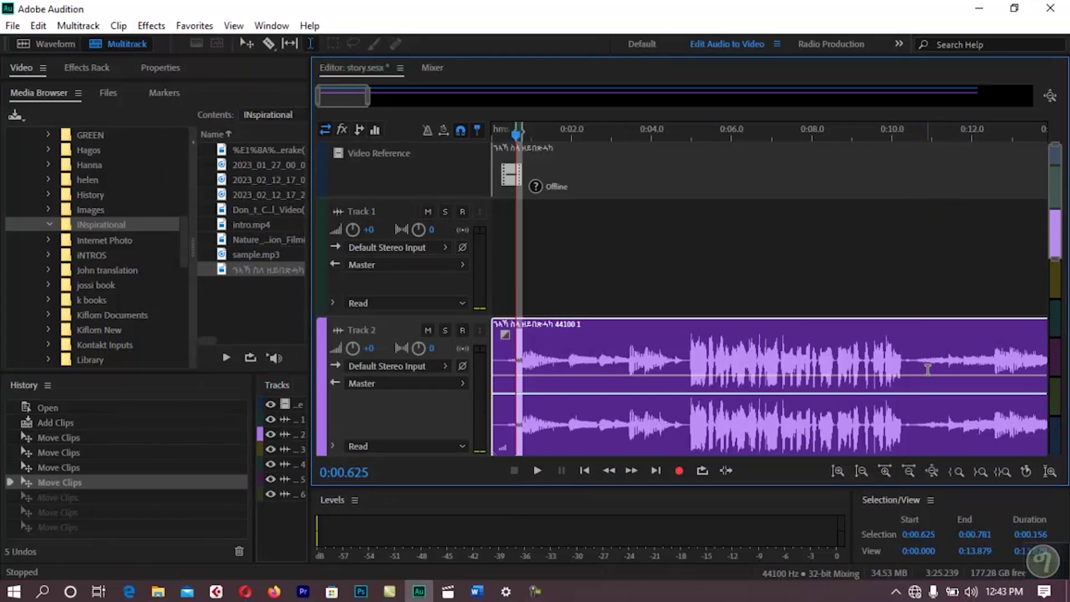
{"action": "left_click_drag", "start_coordinate": [908, 365], "coordinate": [927, 383]}
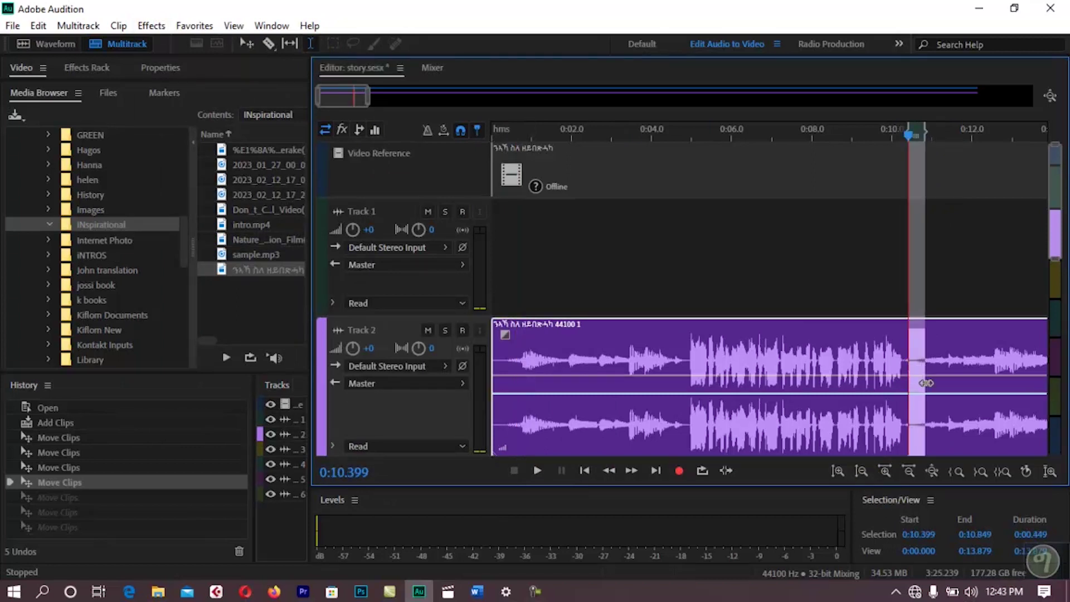
{"action": "key", "text": "space"}
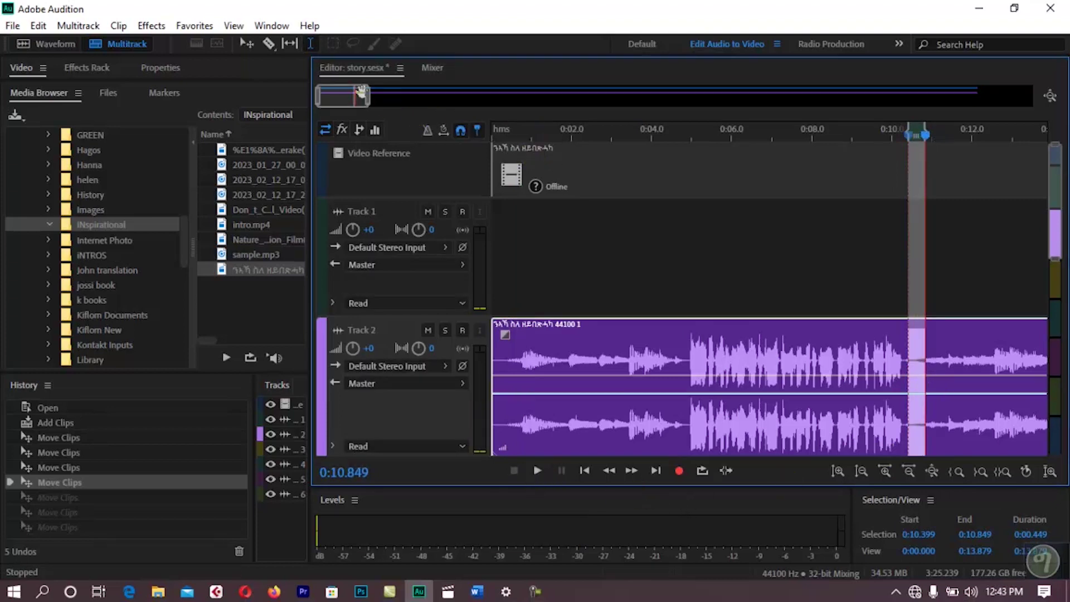
{"action": "left_click_drag", "start_coordinate": [341, 99], "coordinate": [387, 99]}
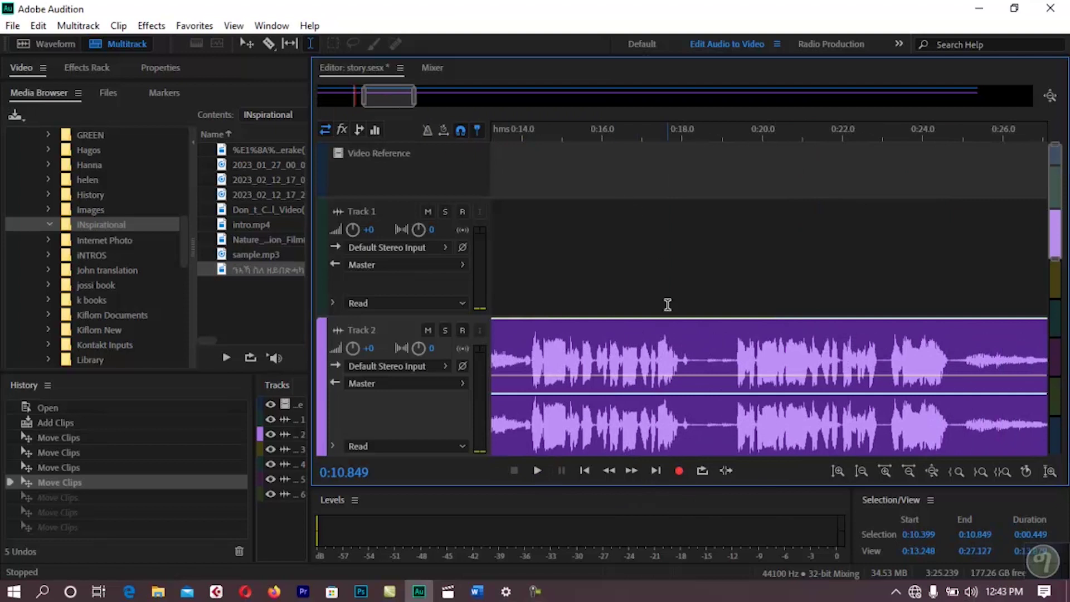
{"action": "left_click_drag", "start_coordinate": [711, 365], "coordinate": [735, 392]}
{"action": "key", "text": "space"}
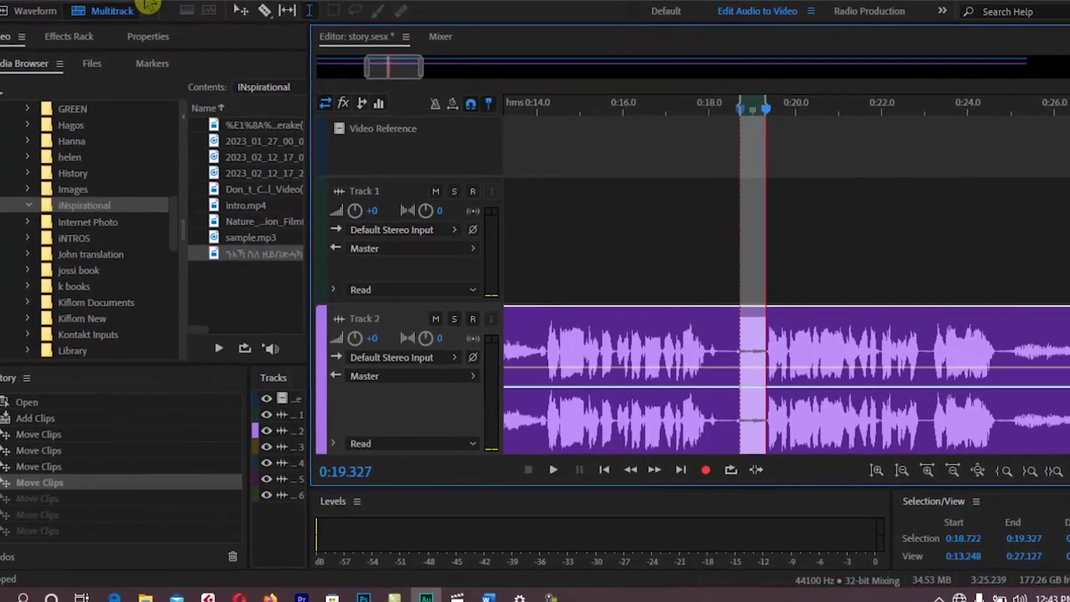
- Add the Adaptive Noise Reduction effect to Track 2 and listen to the track with it
{"action": "key", "text": "alt+s"}
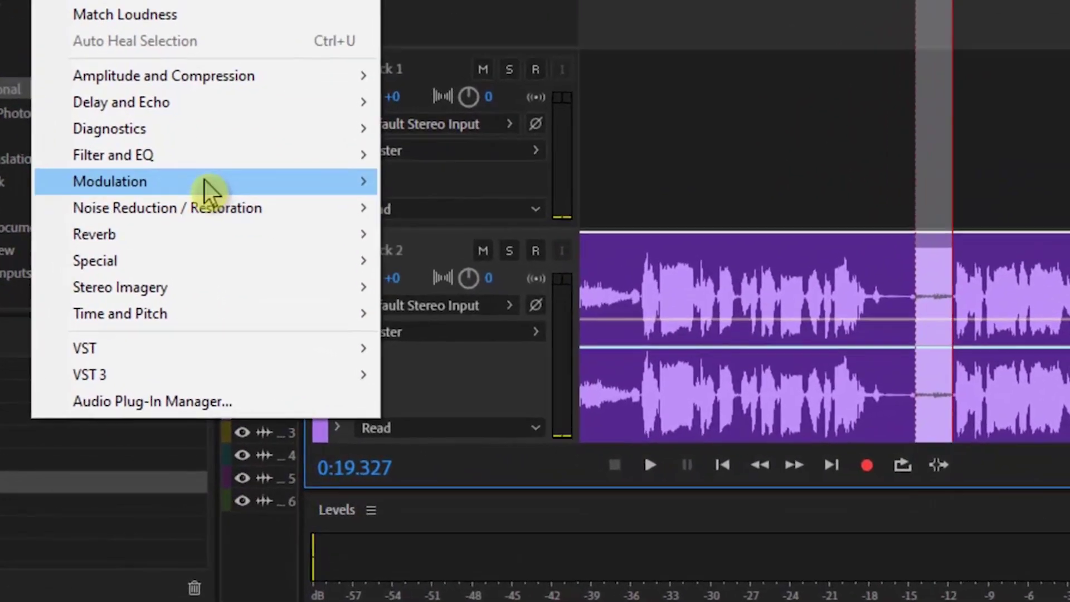
{"action": "mouse_move", "coordinate": [203, 203]}
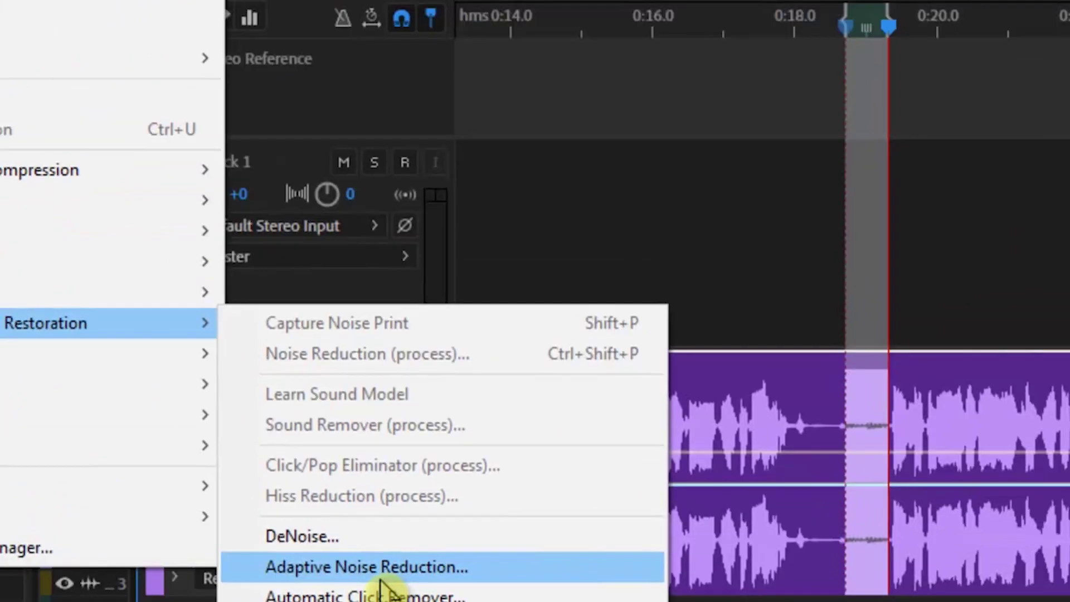
{"action": "left_click", "coordinate": [390, 577]}
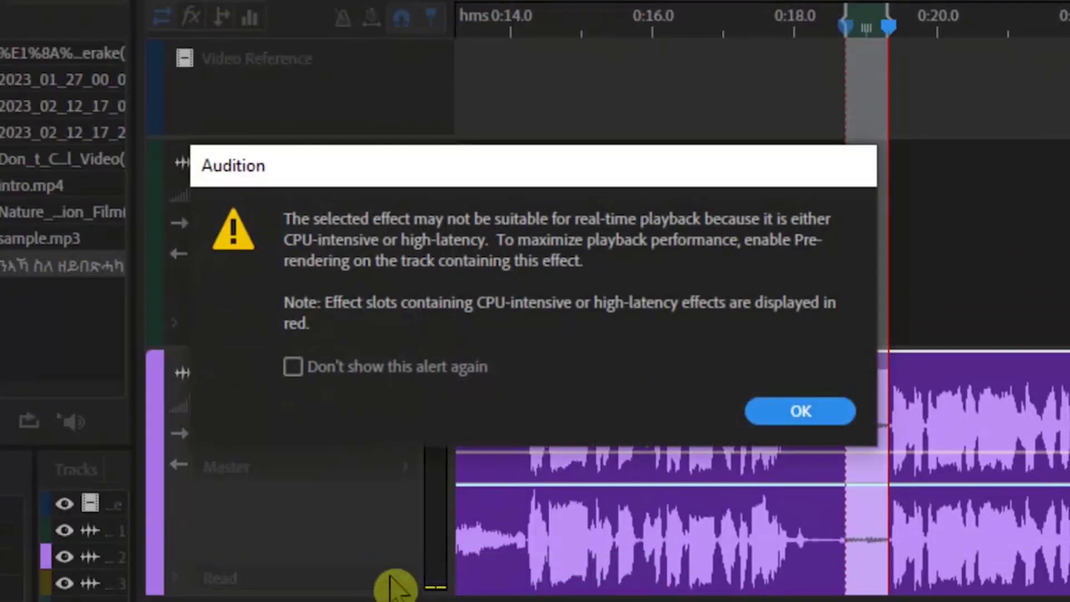
{"action": "left_click", "coordinate": [803, 410]}
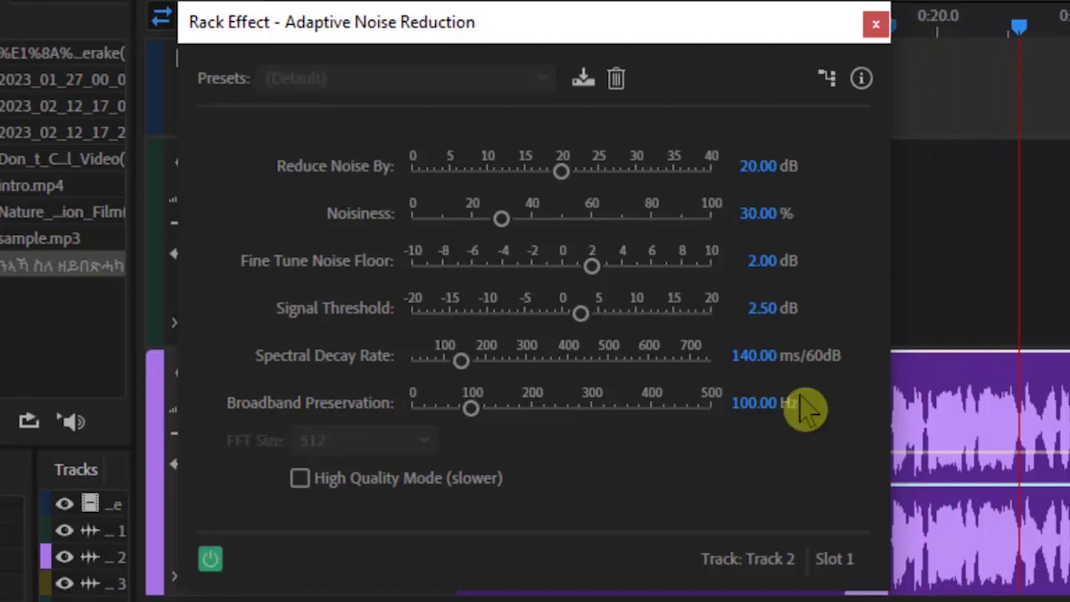
{"action": "key", "text": "space"}
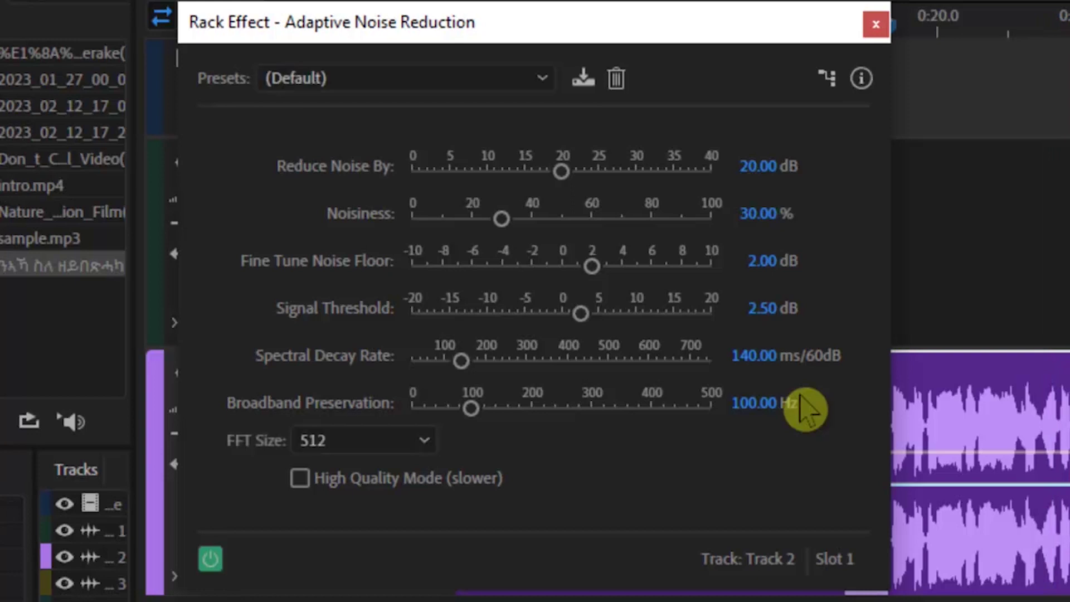
- Apply the Light Noise Reduction preset to the Adaptive Noise Reduction effect and listen to the track
{"action": "left_click", "coordinate": [542, 79]}
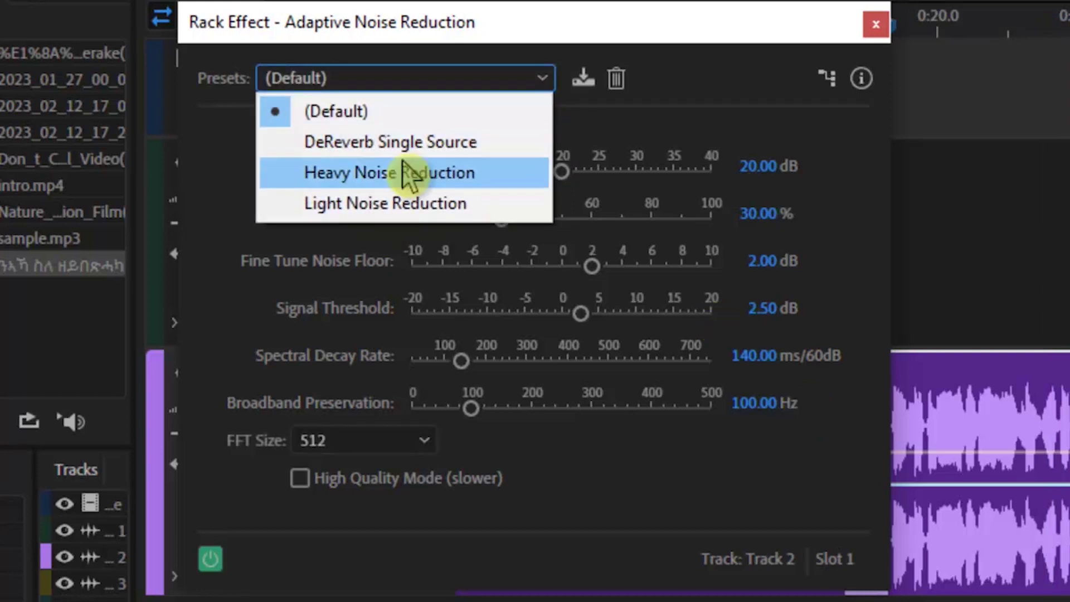
{"action": "left_click", "coordinate": [383, 204]}
{"action": "key", "text": "space"}
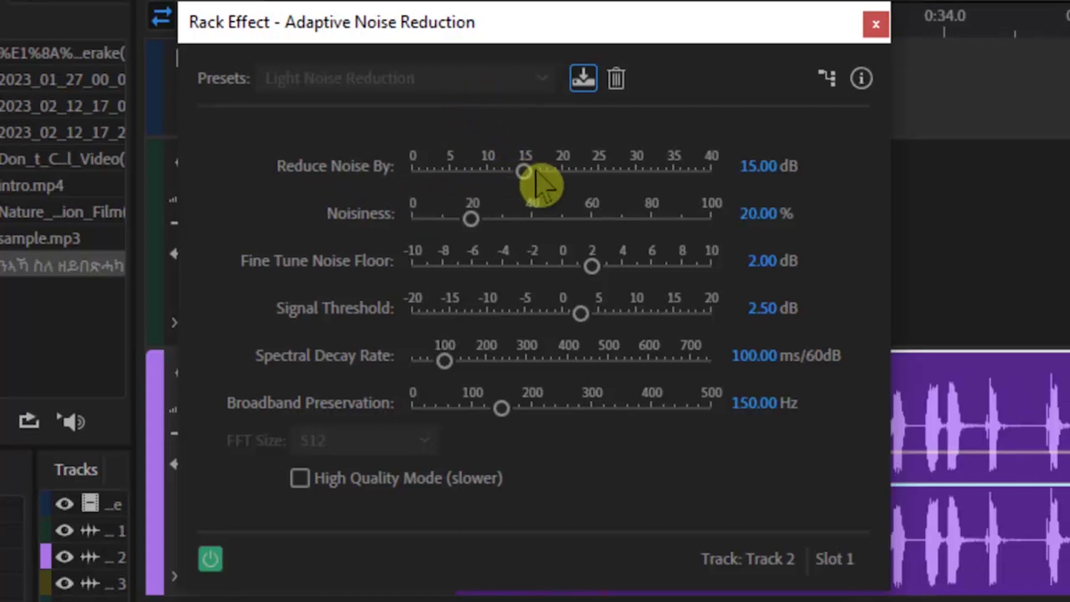
{"action": "key", "text": "space"}
- Set Reduce Noise By to about 26 dB while playing the track, close the effect settings and play the track again
{"action": "left_click_drag", "start_coordinate": [526, 178], "coordinate": [710, 179]}
{"action": "key", "text": "space"}
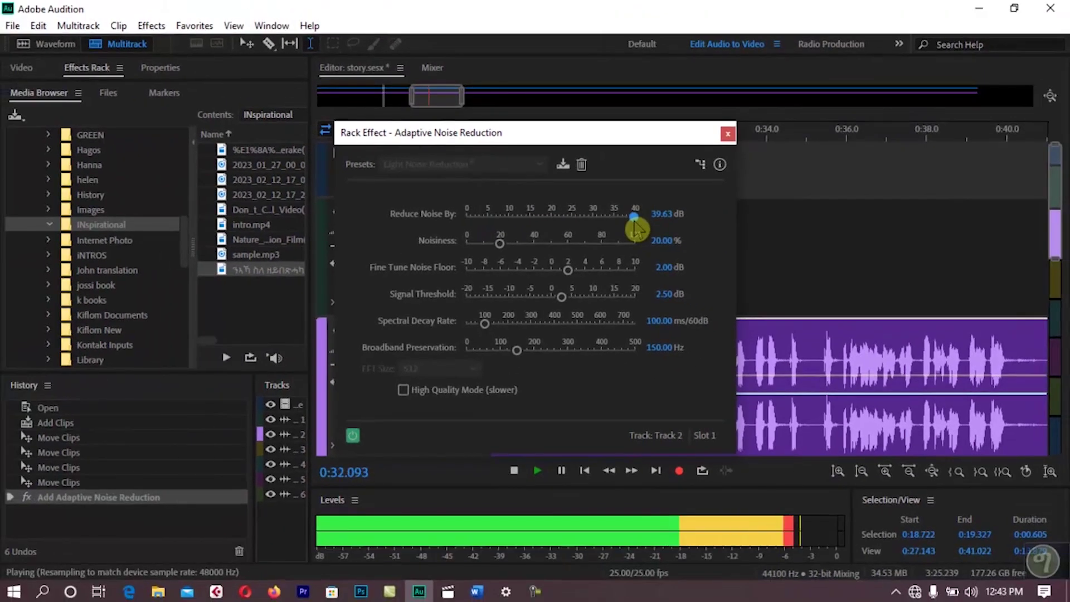
{"action": "left_click_drag", "start_coordinate": [635, 227], "coordinate": [582, 228]}
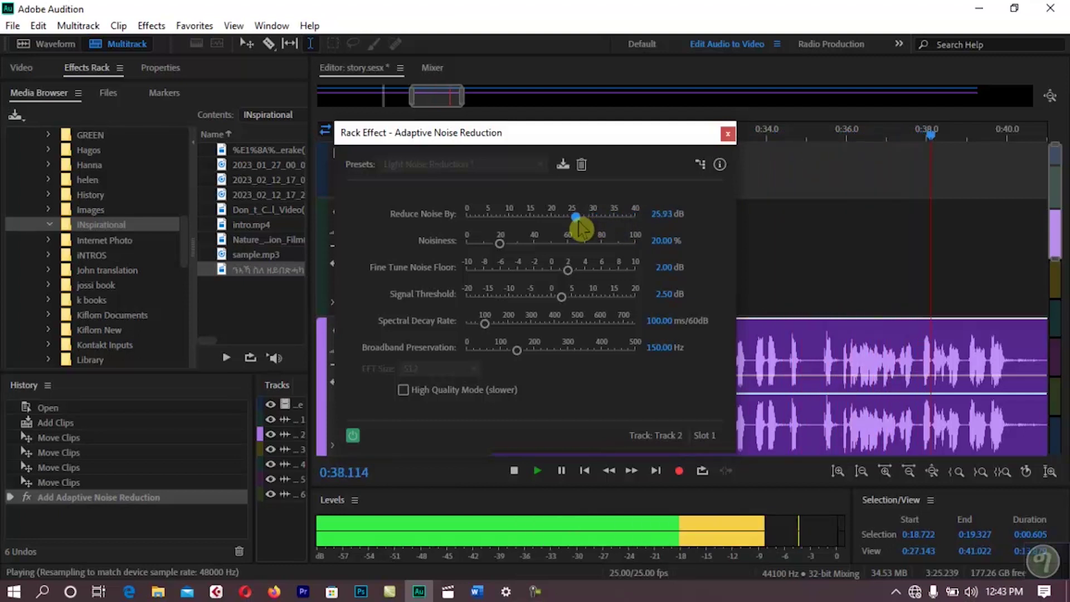
{"action": "key", "text": "space"}
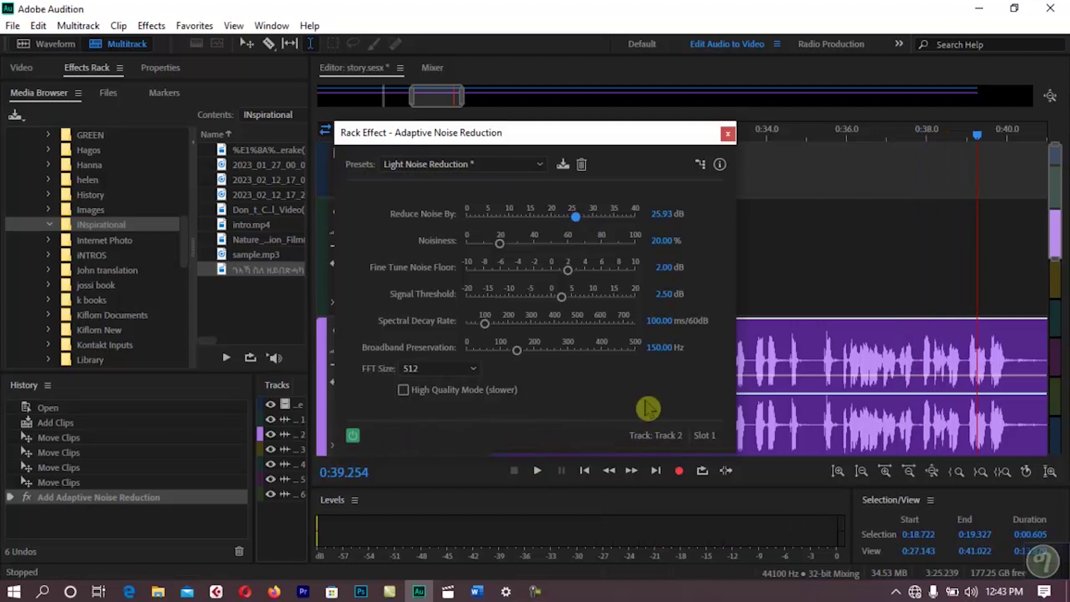
{"action": "left_click", "coordinate": [728, 135]}
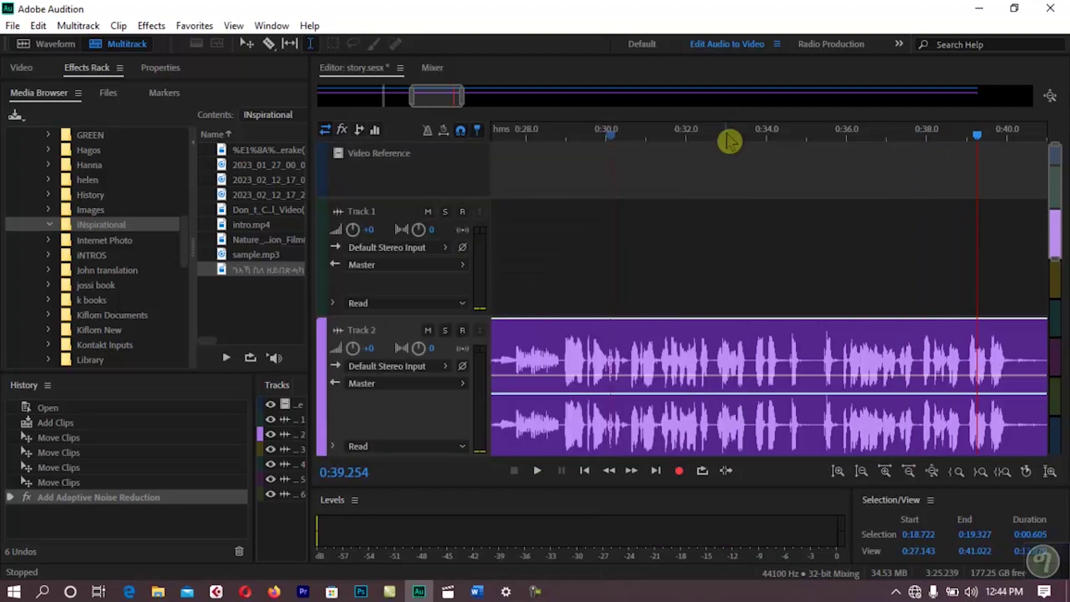
{"action": "key", "text": "space"}
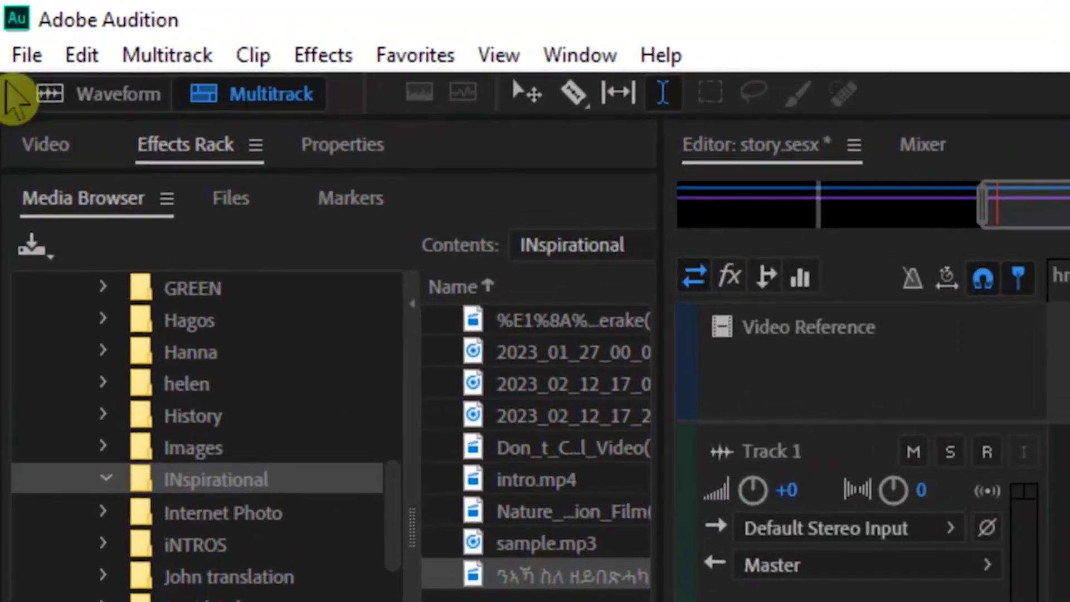
- Export a mixdown of the entire session to the Desktop as story_mixdown.mp3 in MP3 Audio format
{"action": "left_click", "coordinate": [12, 26]}
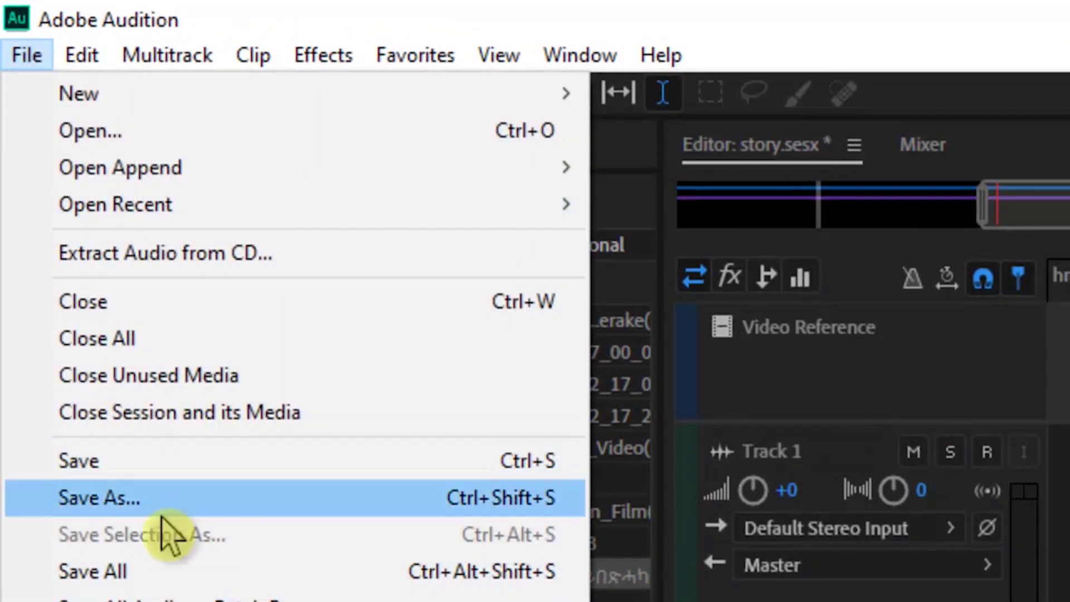
{"action": "mouse_move", "coordinate": [390, 402]}
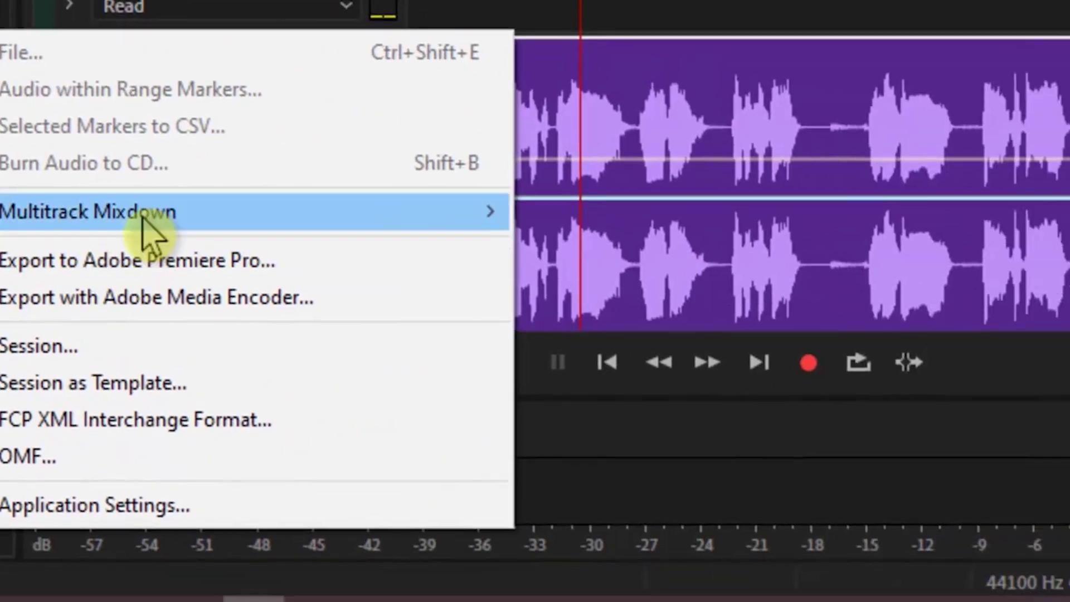
{"action": "mouse_move", "coordinate": [764, 341]}
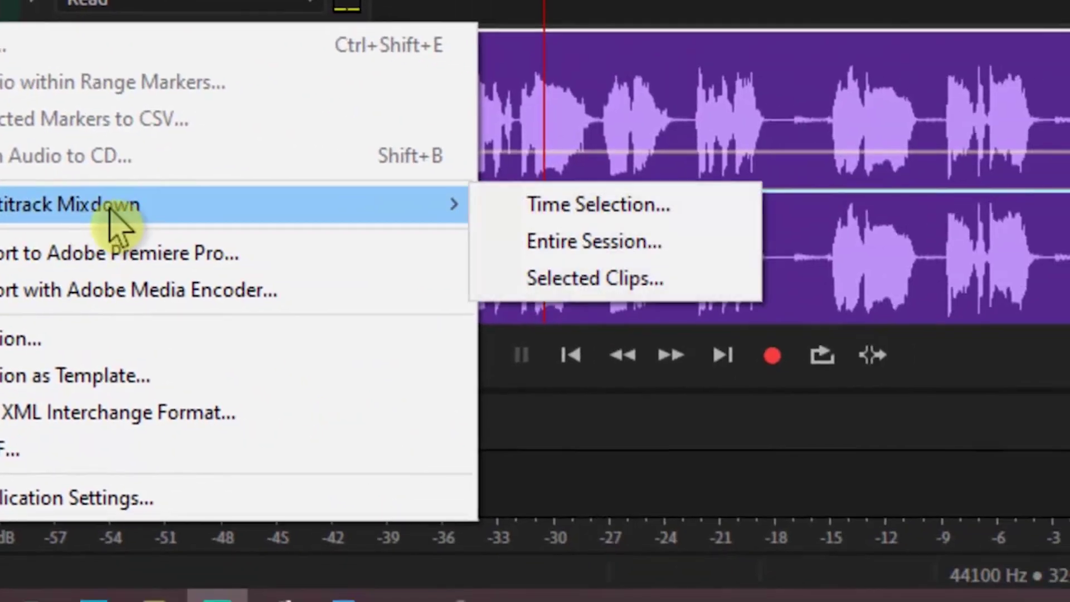
{"action": "left_click", "coordinate": [580, 242]}
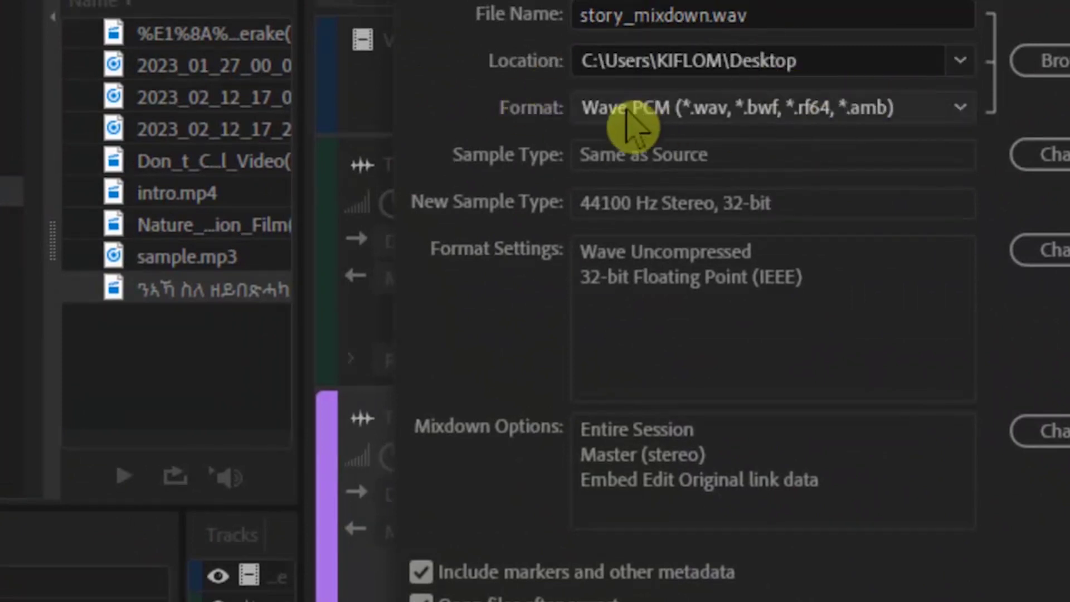
{"action": "left_click", "coordinate": [673, 113]}
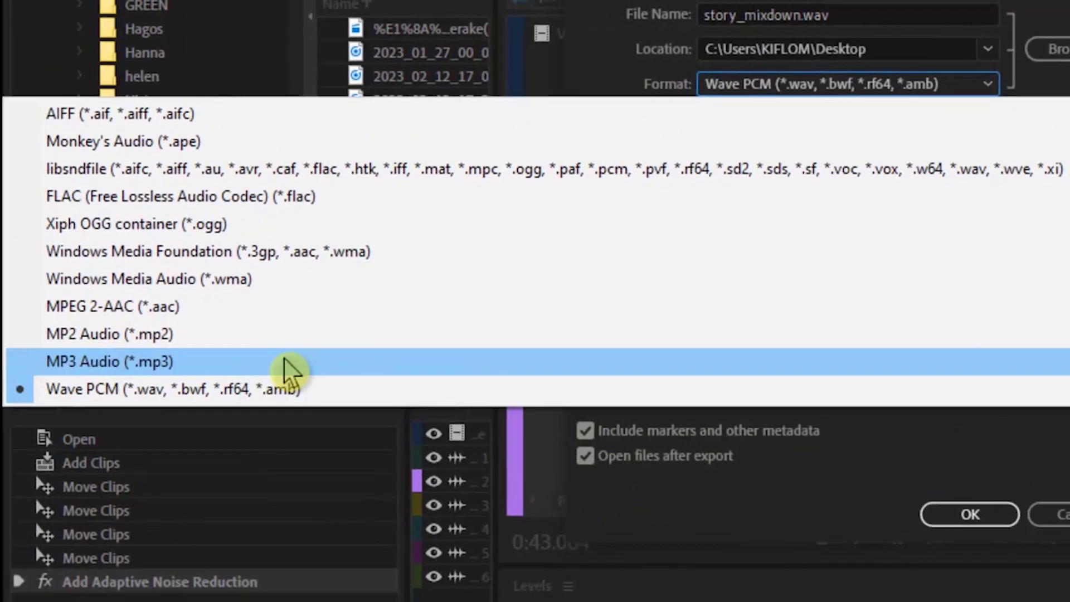
{"action": "left_click", "coordinate": [165, 408]}
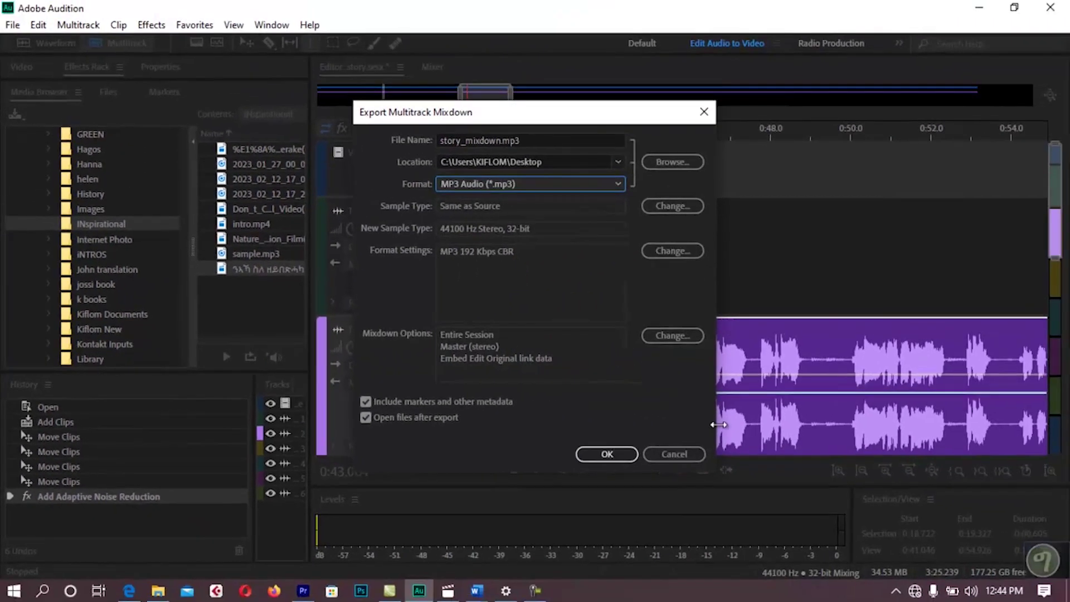
{"action": "left_click", "coordinate": [608, 457]}
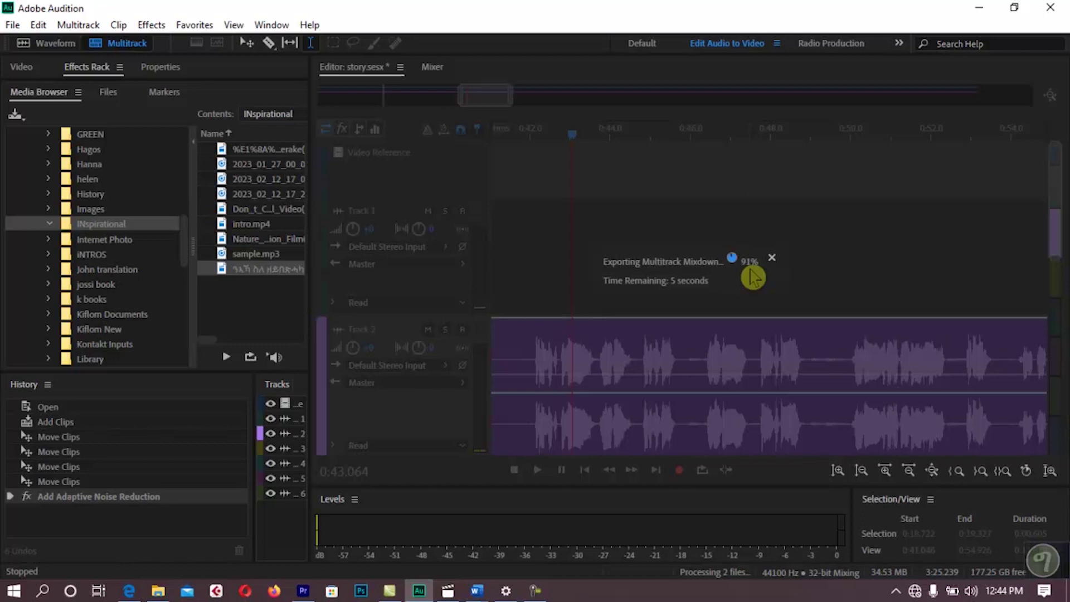
- Switch to the desktop, play the story_mixdown file in the music player at several points, and close the player
{"action": "left_click", "coordinate": [980, 8]}
{"action": "left_click", "coordinate": [981, 8]}
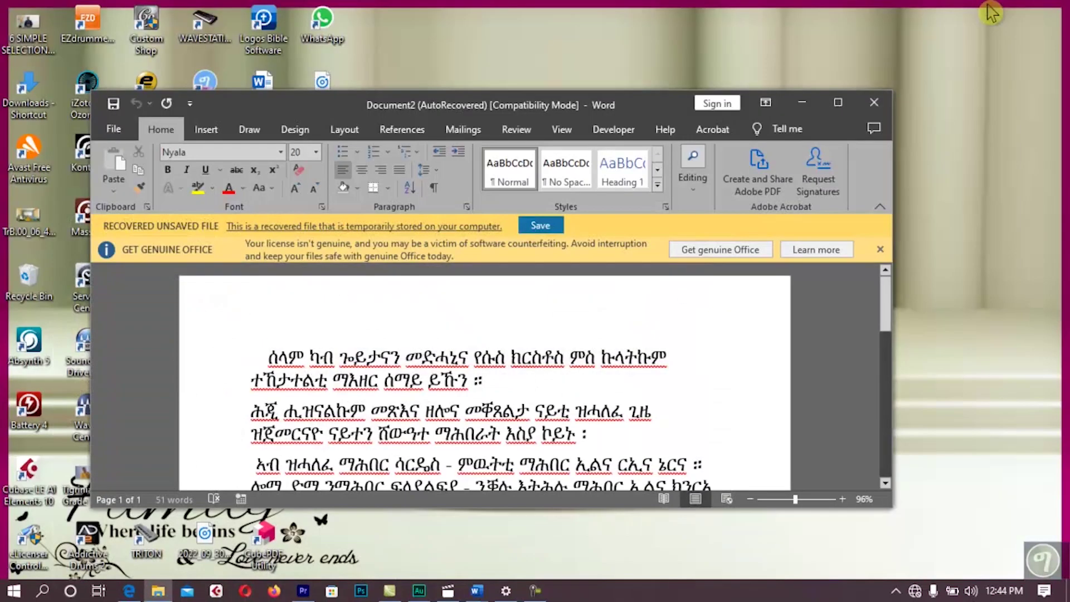
{"action": "left_click", "coordinate": [808, 109]}
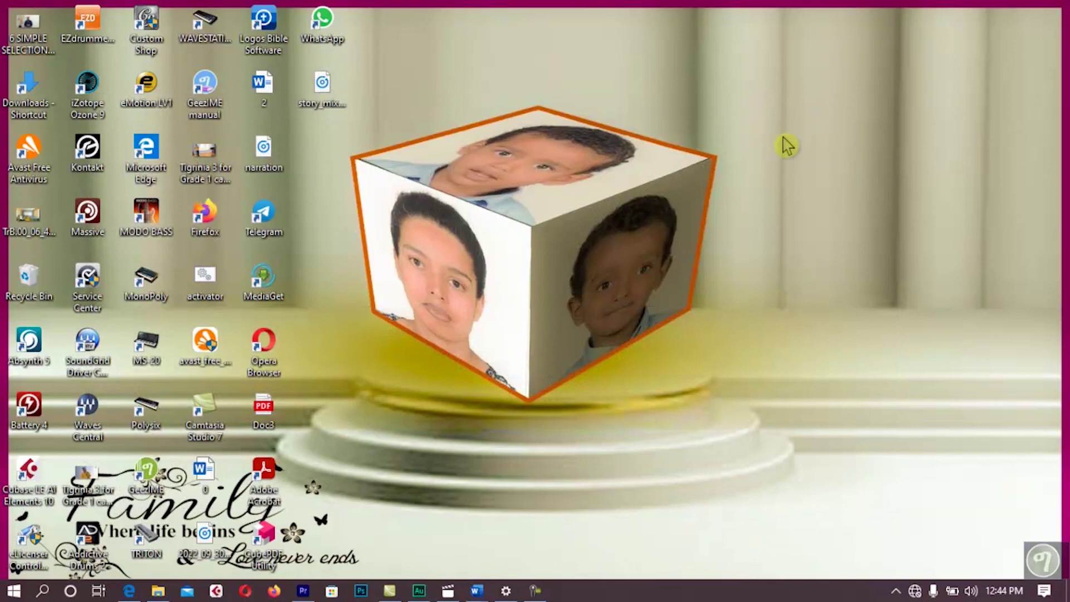
{"action": "double_click", "coordinate": [308, 89]}
{"action": "left_click", "coordinate": [343, 560]}
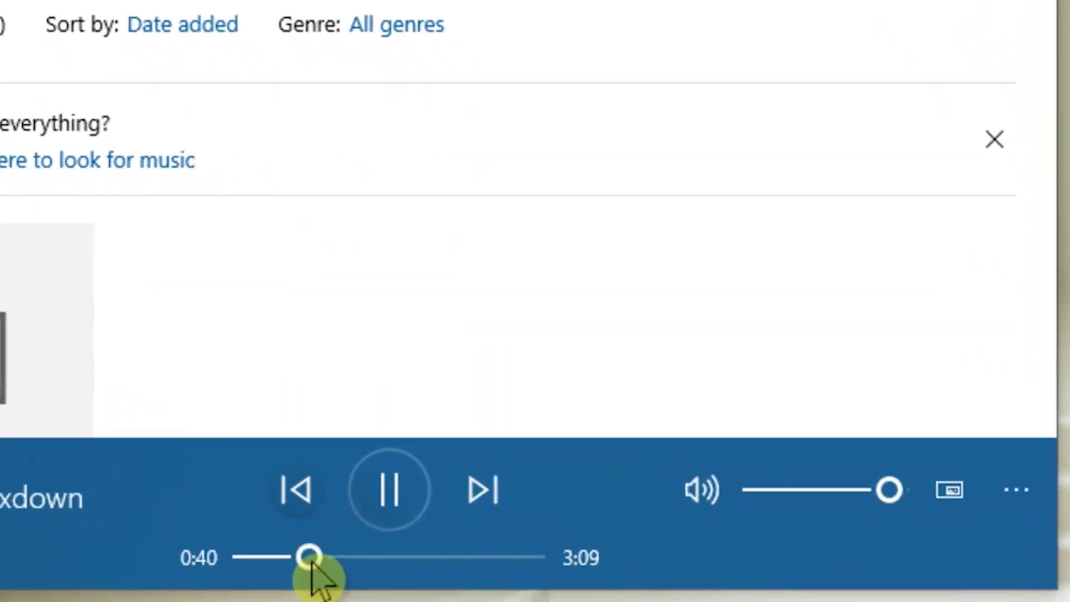
{"action": "left_click", "coordinate": [516, 564]}
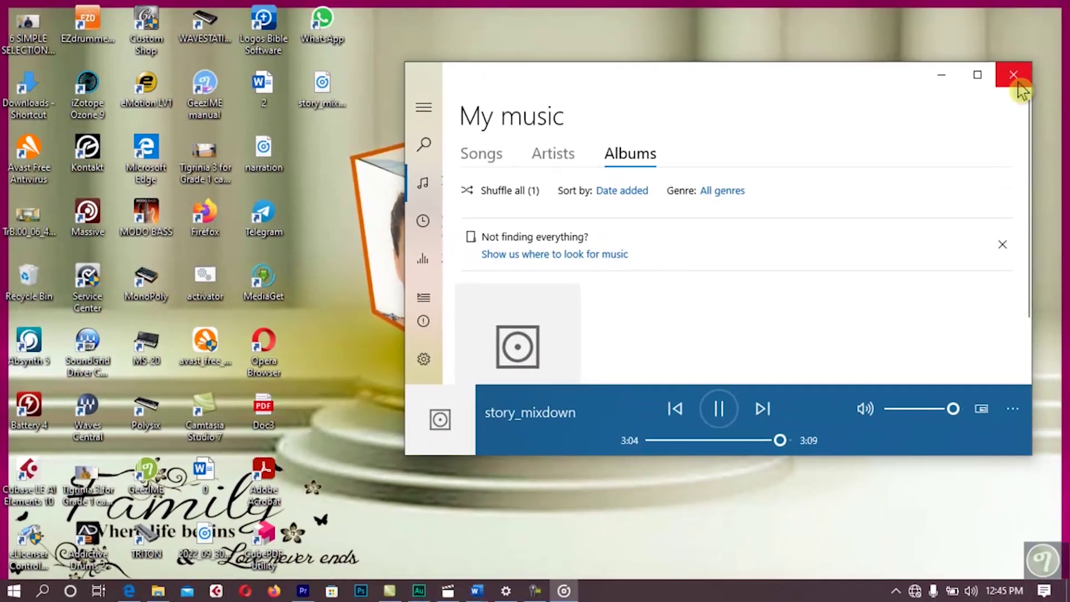
{"action": "left_click", "coordinate": [1014, 75]}
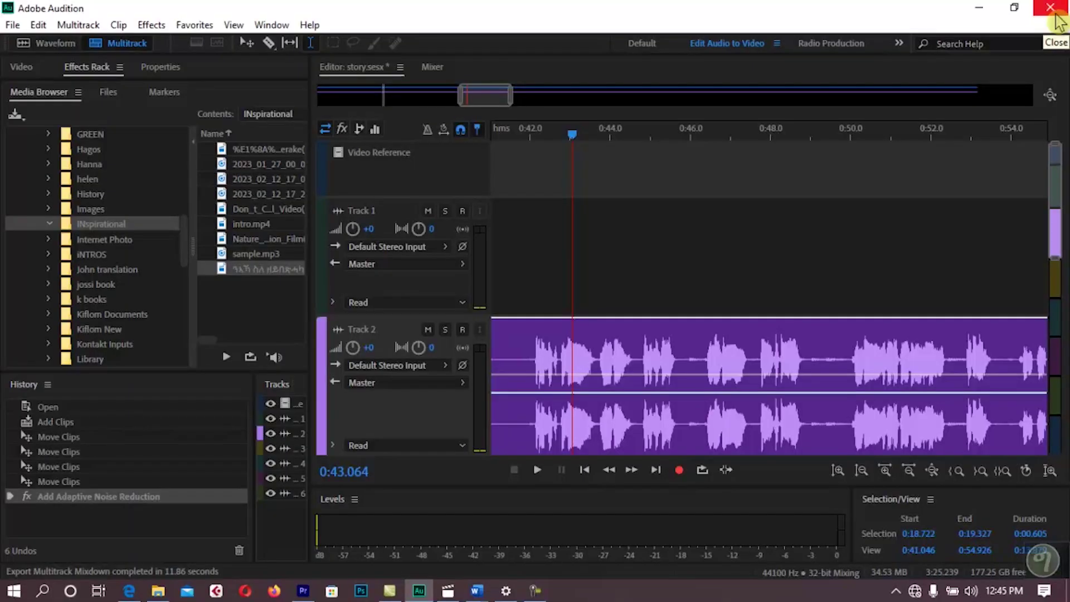